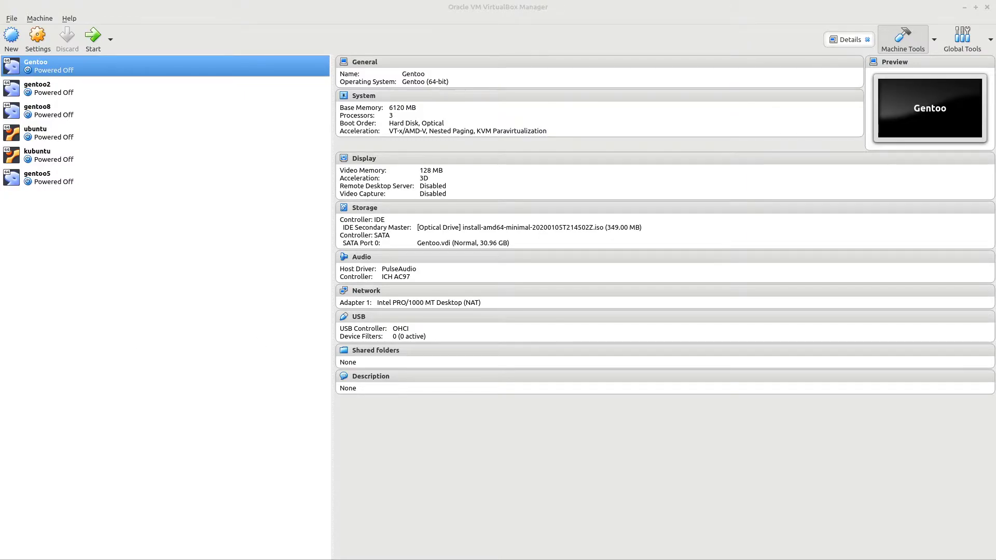
# - Move the Firefox window showing kali.org over the VirtualBox Manager
pyautogui.moveTo(995, 7); pyautogui.dragTo(523, 7)
# - Maximize Firefox, open the Kali 2020.1 Downloads page, then move the browser aside to reveal VirtualBox
pyautogui.click(780, 8)
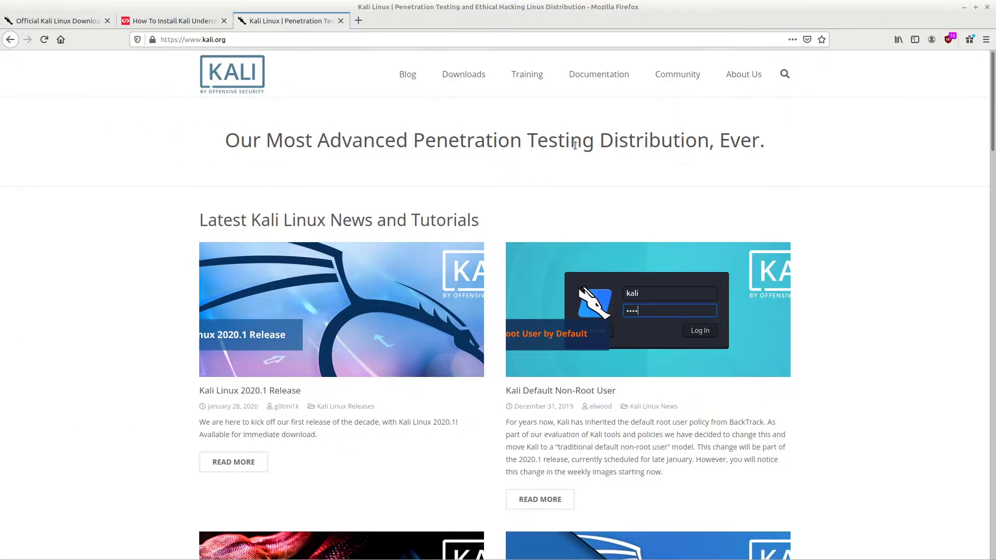
pyautogui.scroll(-5, 198, 310)
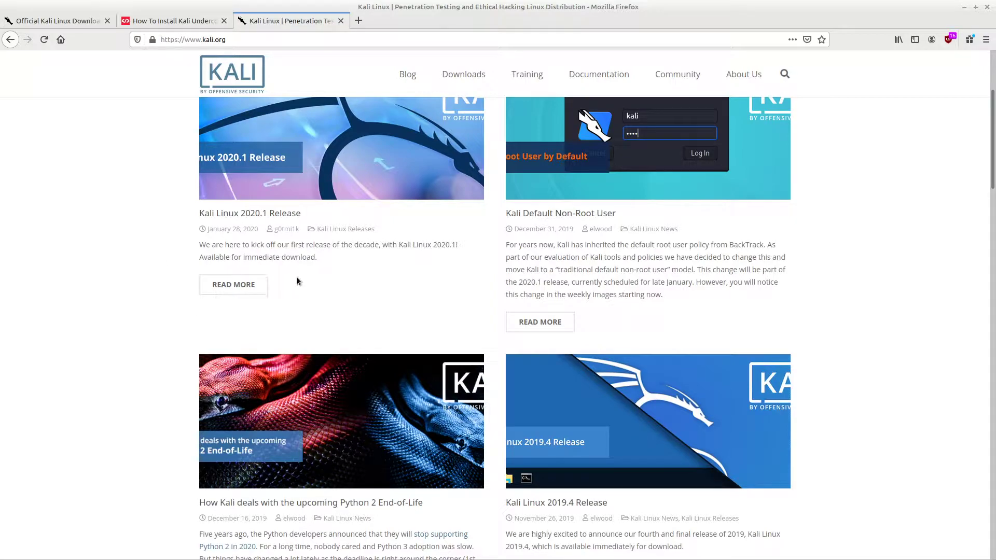
pyautogui.scroll(-3, 300, 290)
pyautogui.scroll(4, 307, 310)
pyautogui.scroll(2, 307, 310)
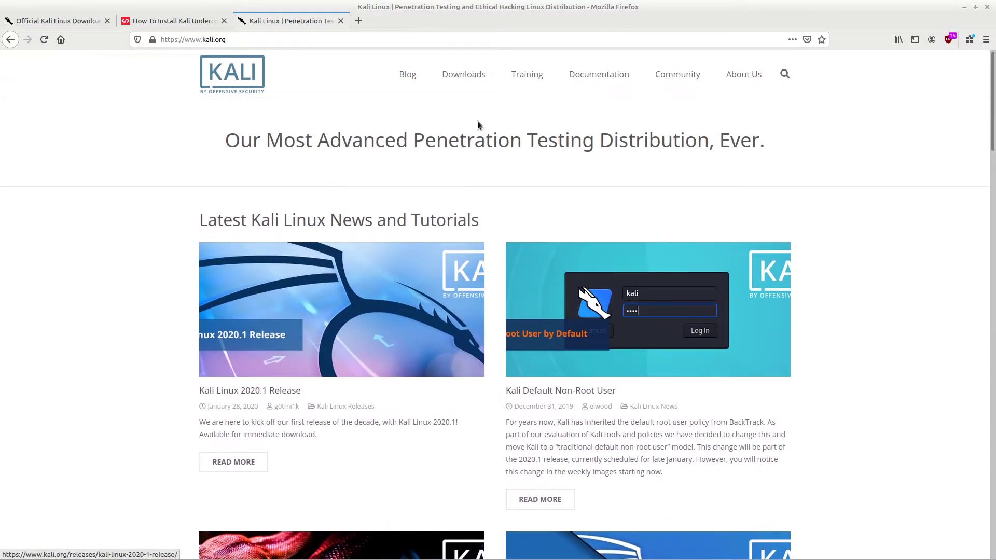
pyautogui.click(462, 78)
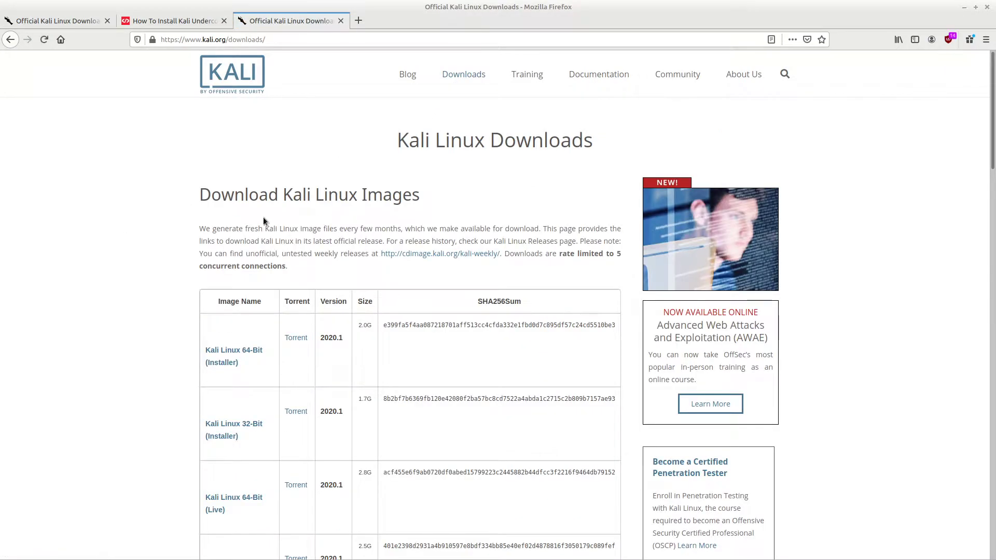
pyautogui.scroll(-3, 269, 221)
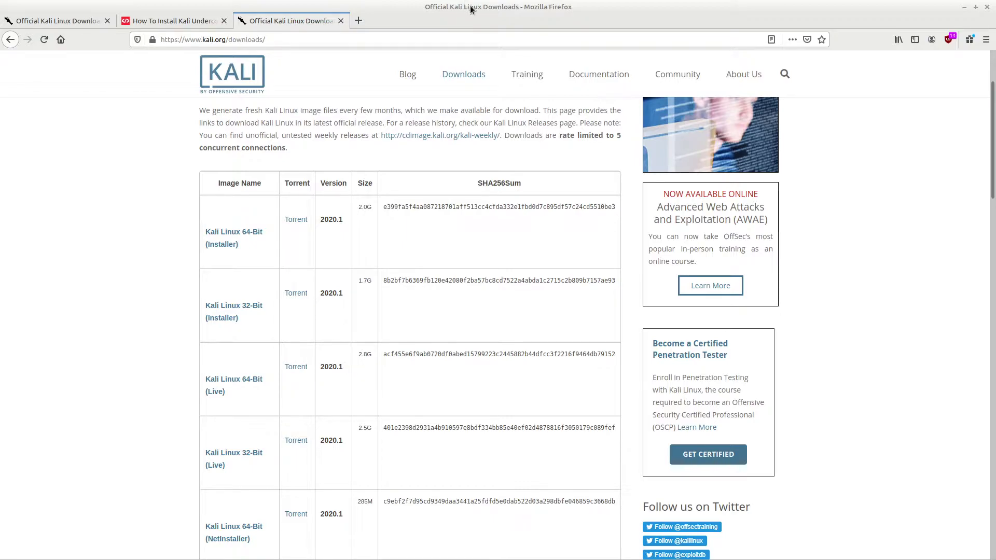
pyautogui.moveTo(469, 6); pyautogui.dragTo(991, 31)
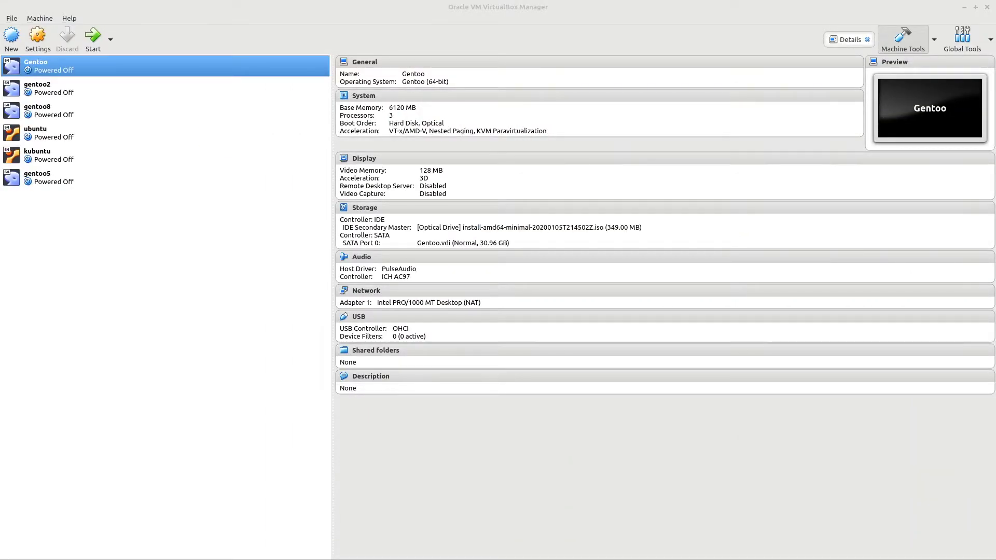
# - Start a new VM named 'Kali Linux' with version Linux 2.6 / 3.x / 4.x (64-bit)
pyautogui.click(12, 37)
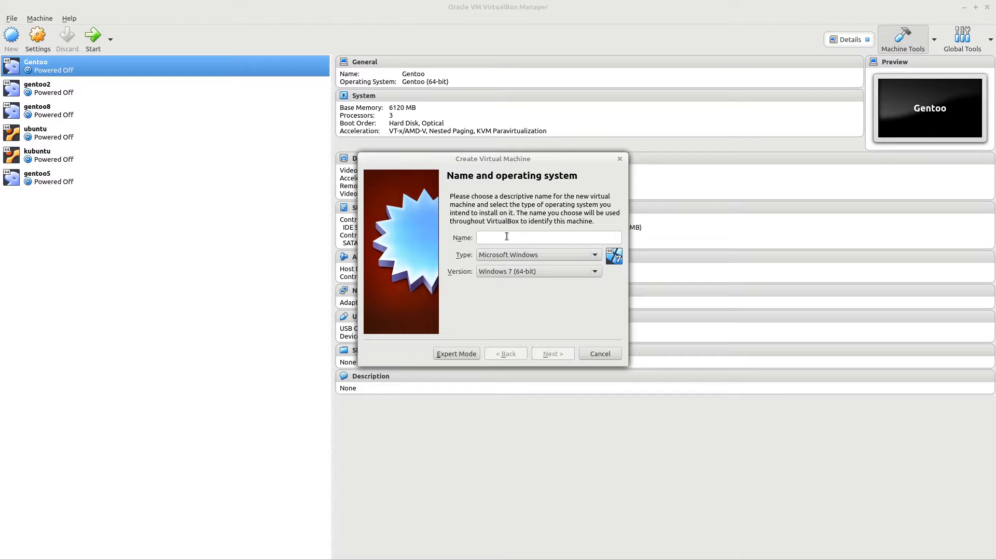
pyautogui.write('Kali Linux')
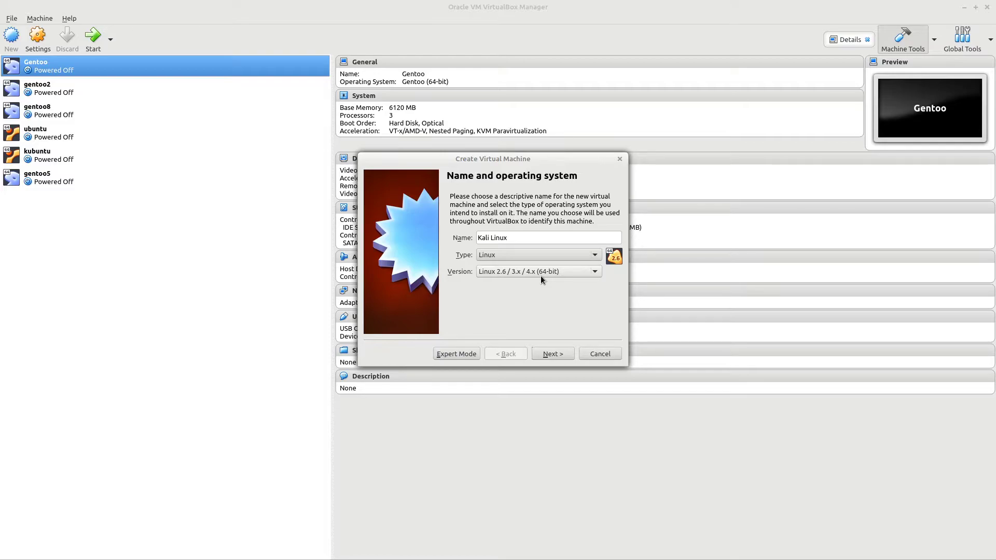
pyautogui.click(541, 276)
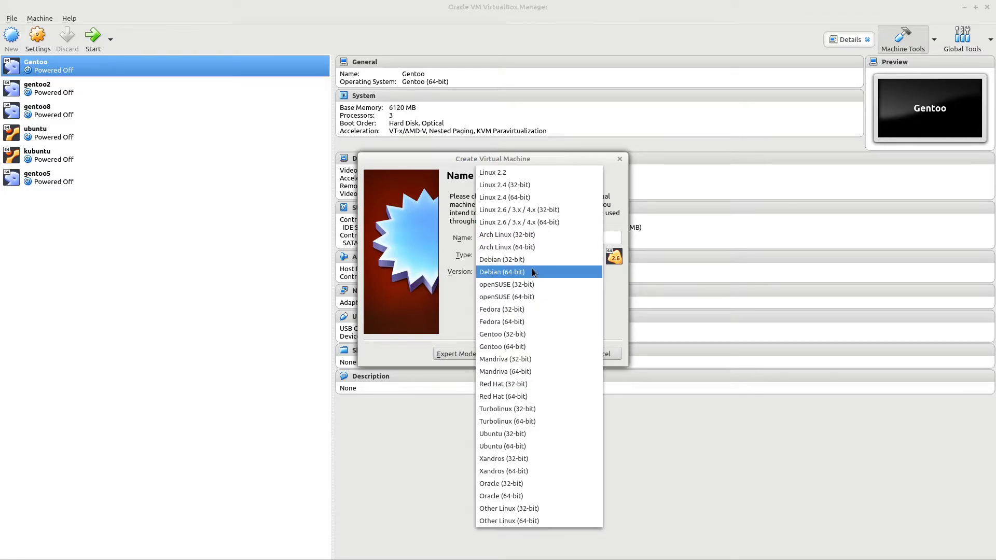
pyautogui.click(532, 270)
pyautogui.click(534, 274)
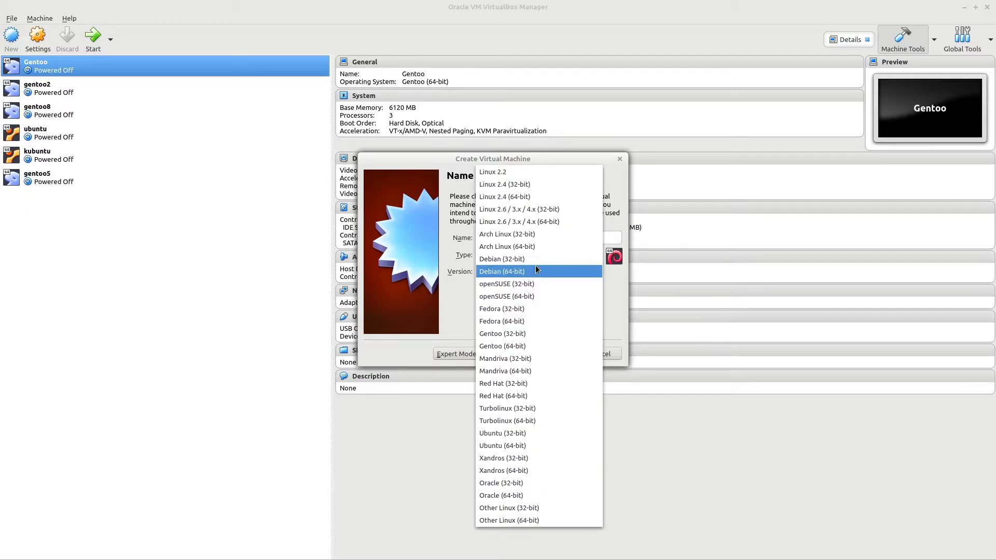
pyautogui.click(545, 222)
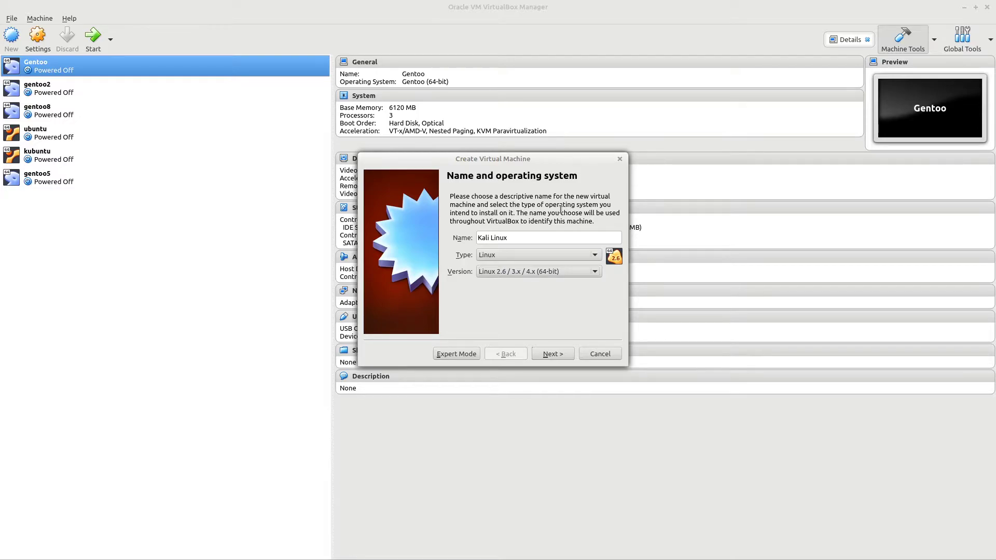
pyautogui.click(553, 353)
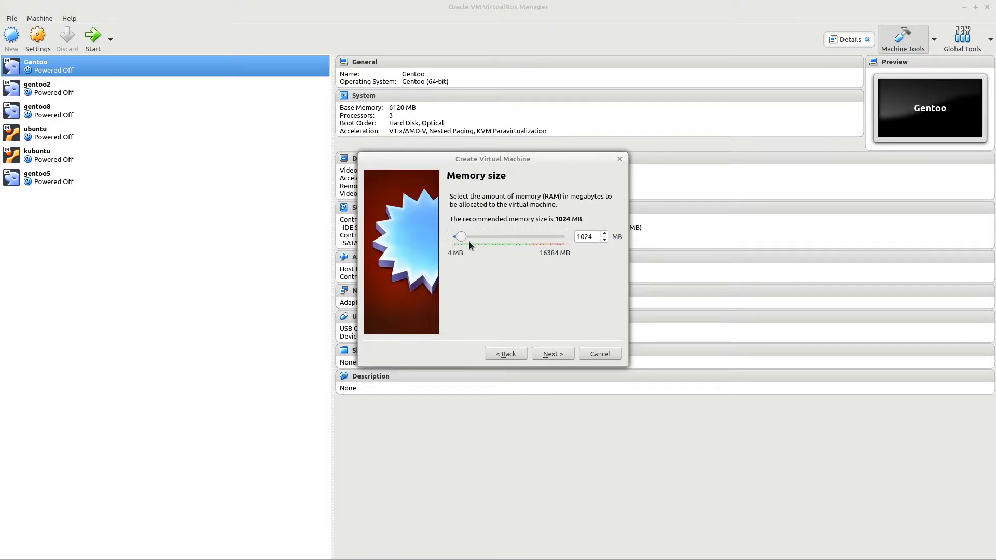
# - Give it 4096 MB memory and a new fixed-size VDI disk enlarged well beyond 8 GB
pyautogui.moveTo(462, 235); pyautogui.dragTo(481, 243)
pyautogui.click(547, 357)
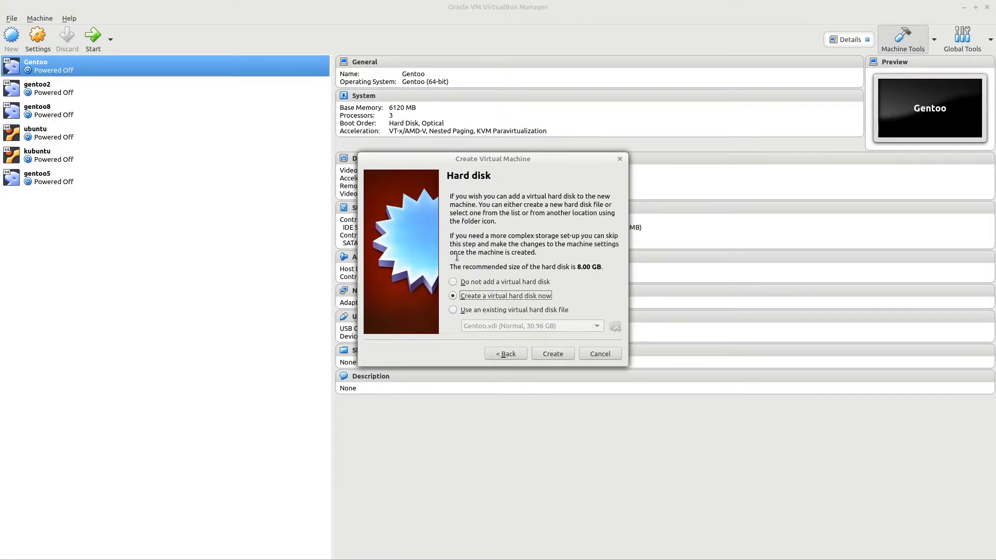
pyautogui.click(546, 358)
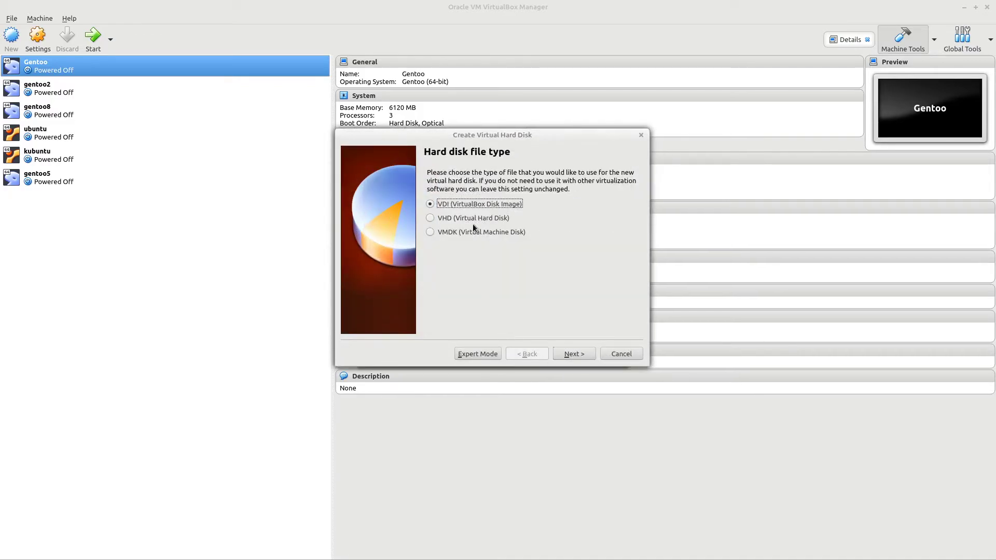
pyautogui.click(568, 357)
pyautogui.click(447, 274)
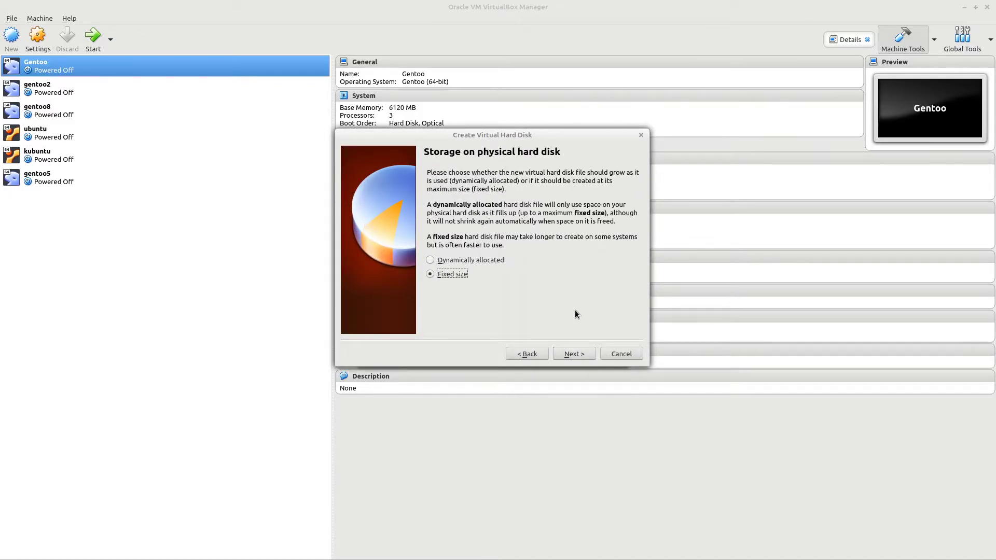
pyautogui.click(570, 355)
pyautogui.moveTo(524, 257); pyautogui.dragTo(541, 265)
# - Create the machine, then give it 2 CPUs, 128 MB video memory and 3D acceleration
pyautogui.click(572, 354)
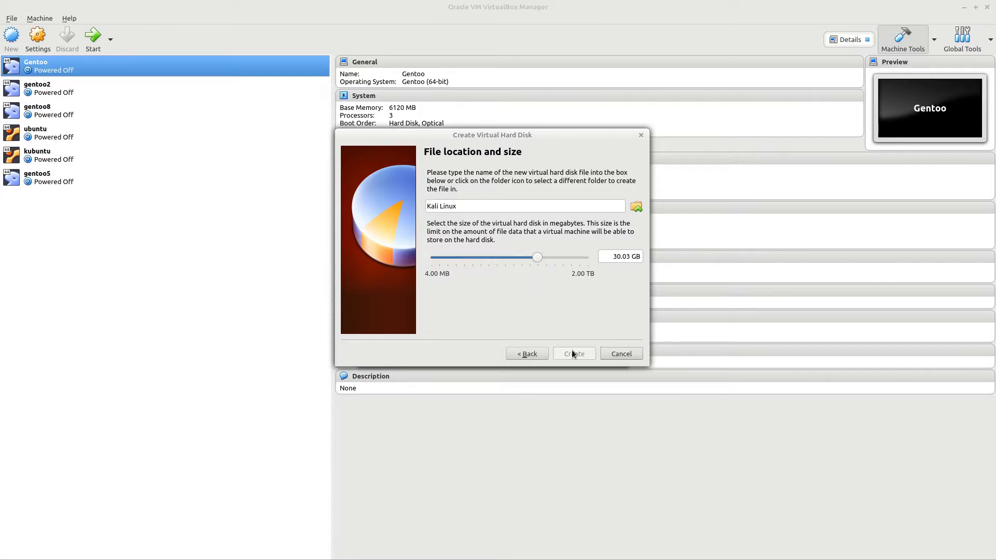
pyautogui.click(31, 36)
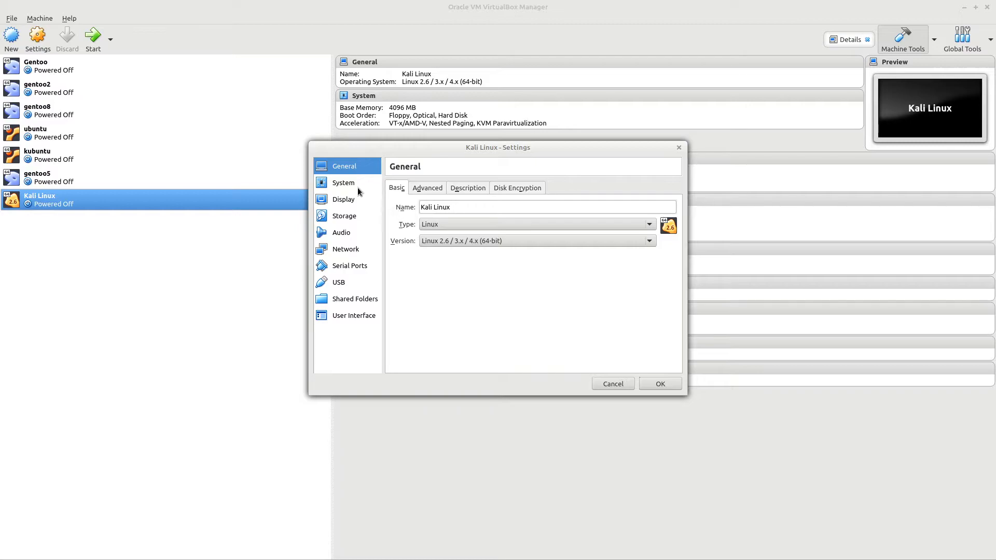
pyautogui.click(343, 183)
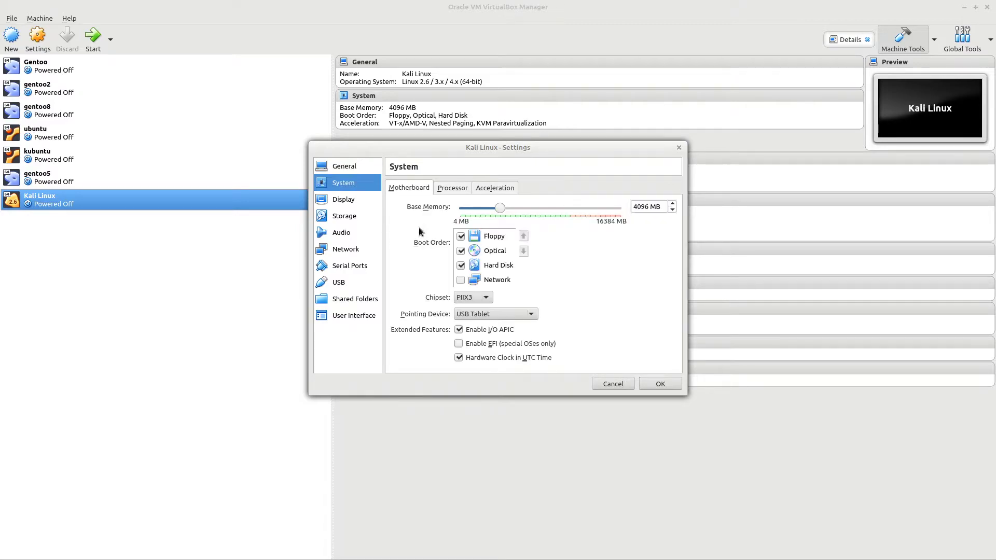
pyautogui.click(453, 188)
pyautogui.moveTo(462, 207); pyautogui.dragTo(486, 213)
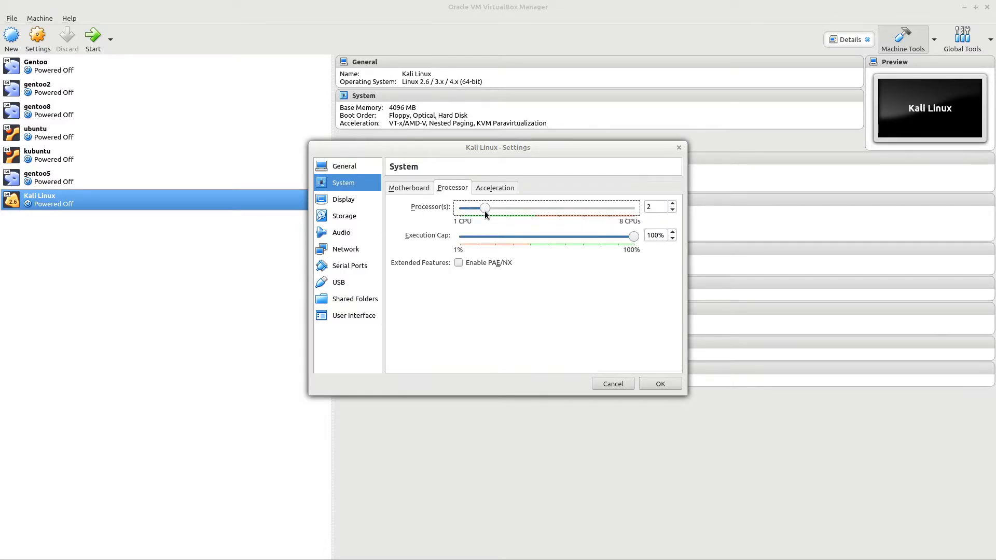
pyautogui.click(343, 200)
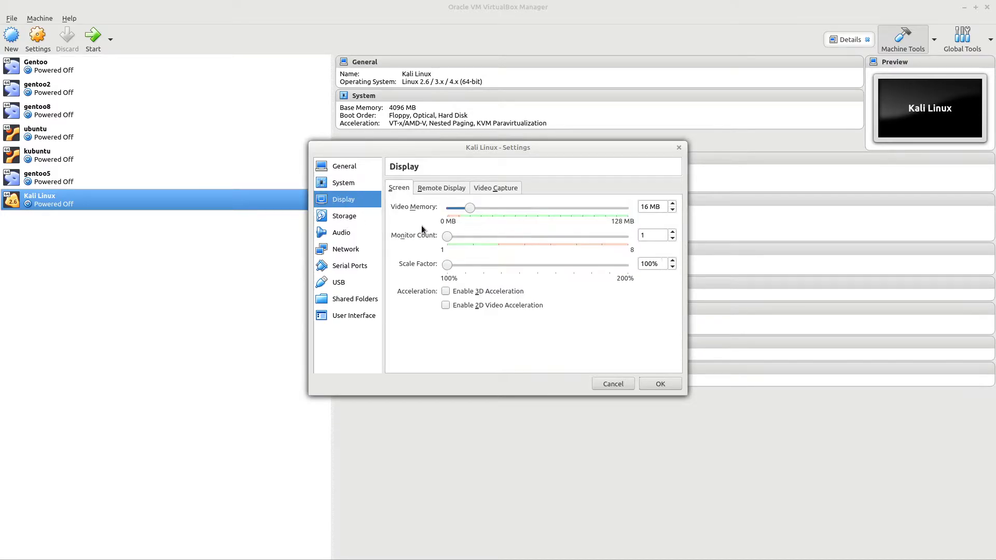
pyautogui.moveTo(470, 208); pyautogui.dragTo(721, 220)
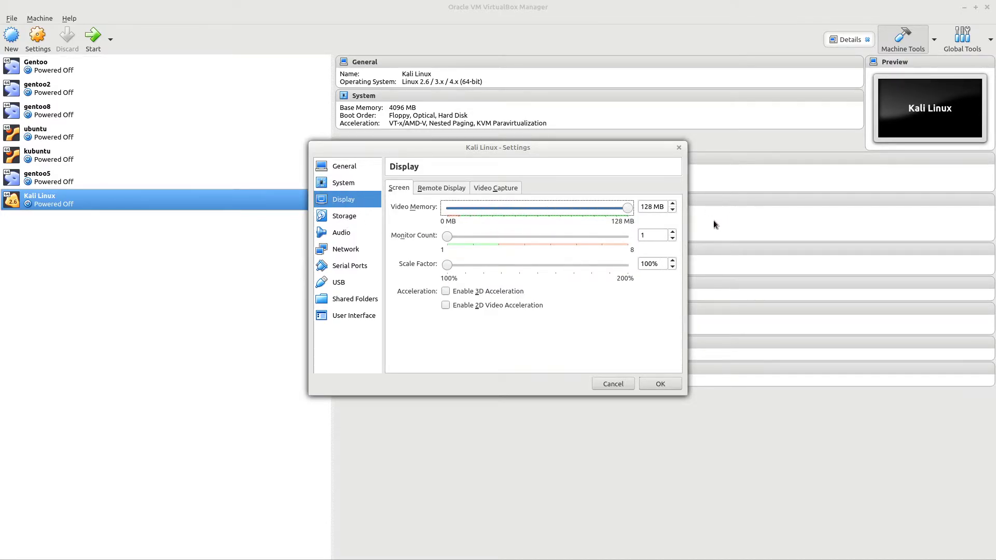
pyautogui.click(507, 291)
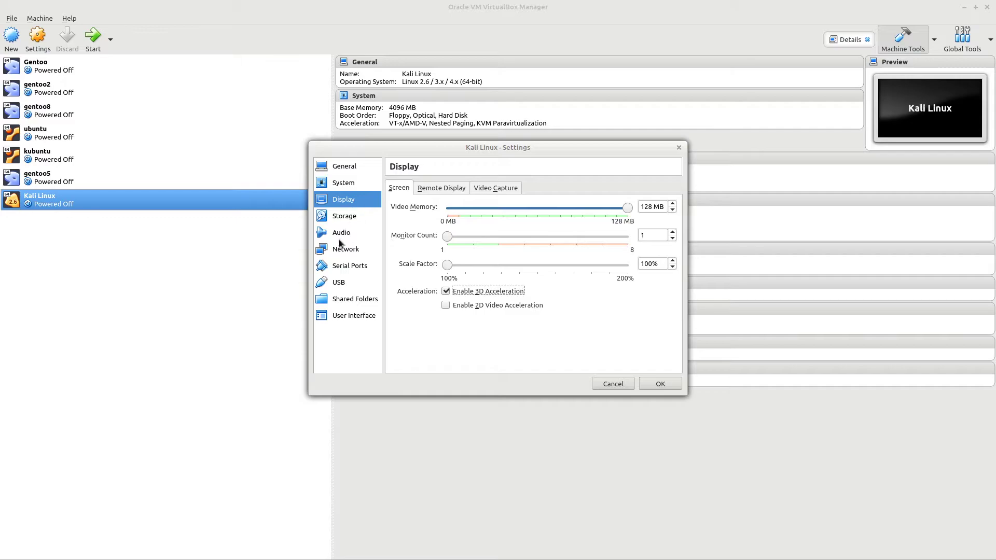
# - Insert kali-linux-2020.1-installer-amd64.iso in the optical drive, save the settings, and start the VM
pyautogui.click(342, 216)
pyautogui.click(414, 210)
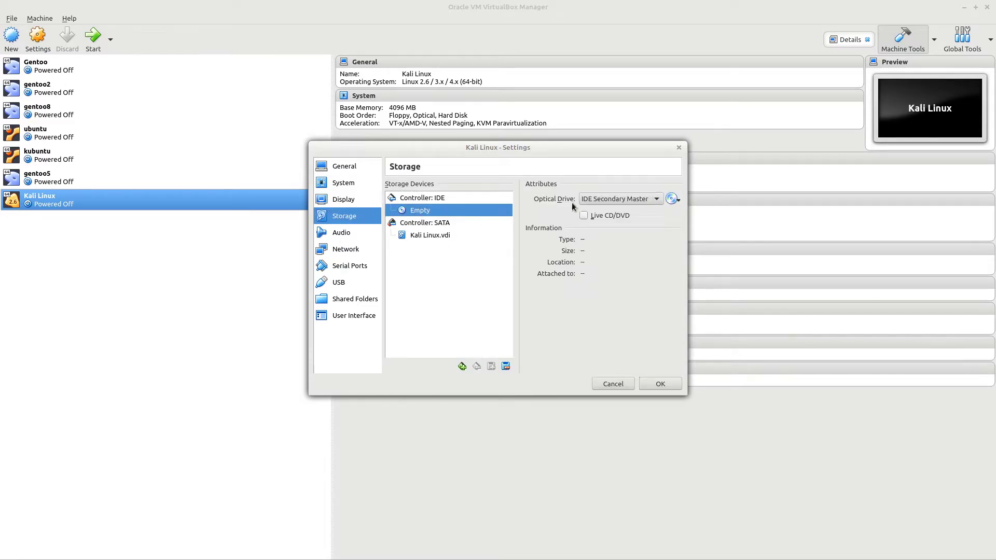
pyautogui.click(671, 201)
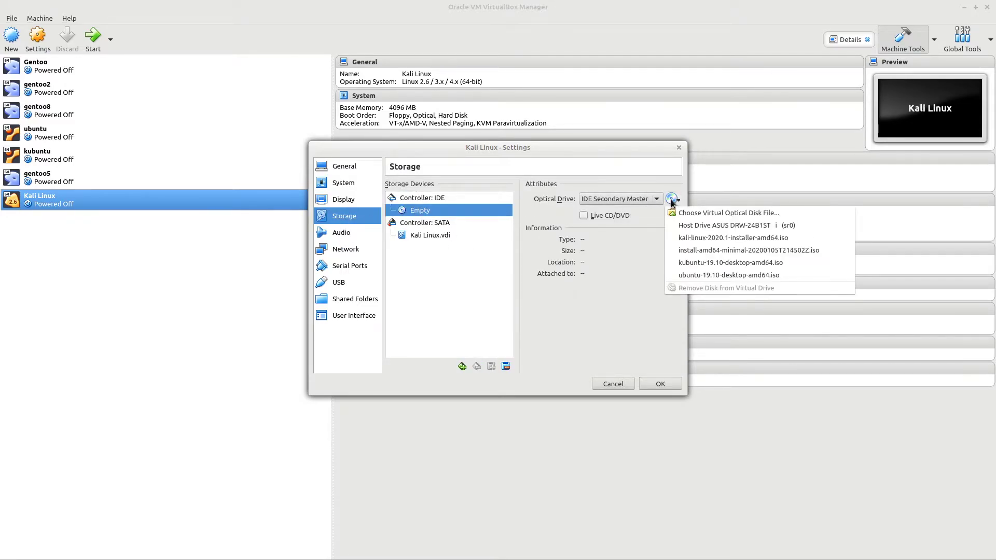
pyautogui.click(698, 239)
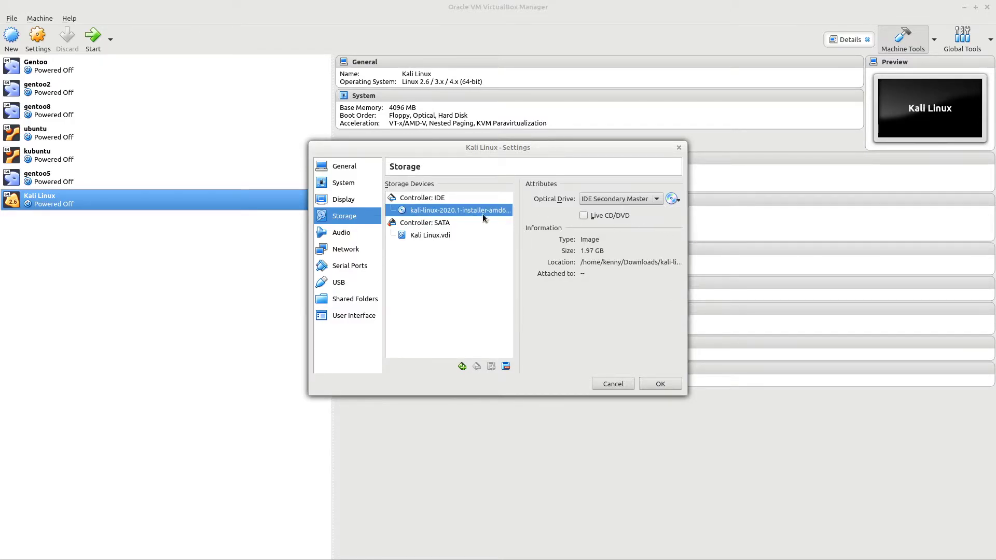
pyautogui.click(659, 383)
pyautogui.click(102, 41)
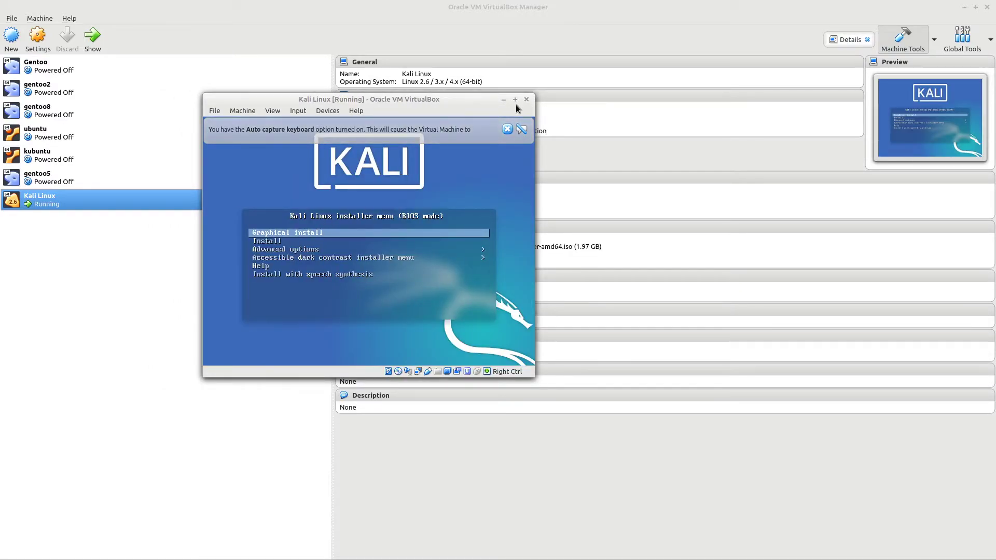
# - Maximize the VM window, start Graphical install, and accept English, United States and American English keymap
pyautogui.click(515, 100)
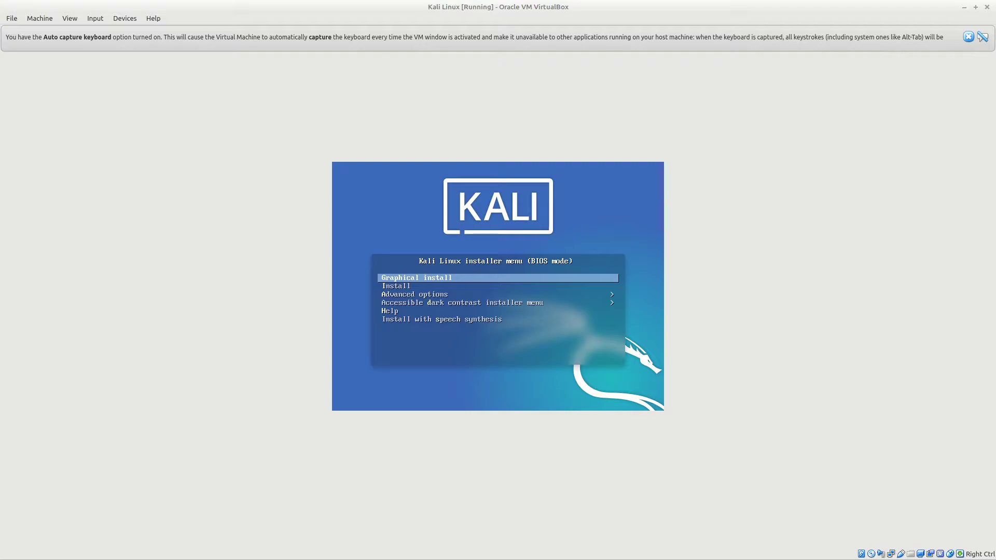
pyautogui.press('Return')
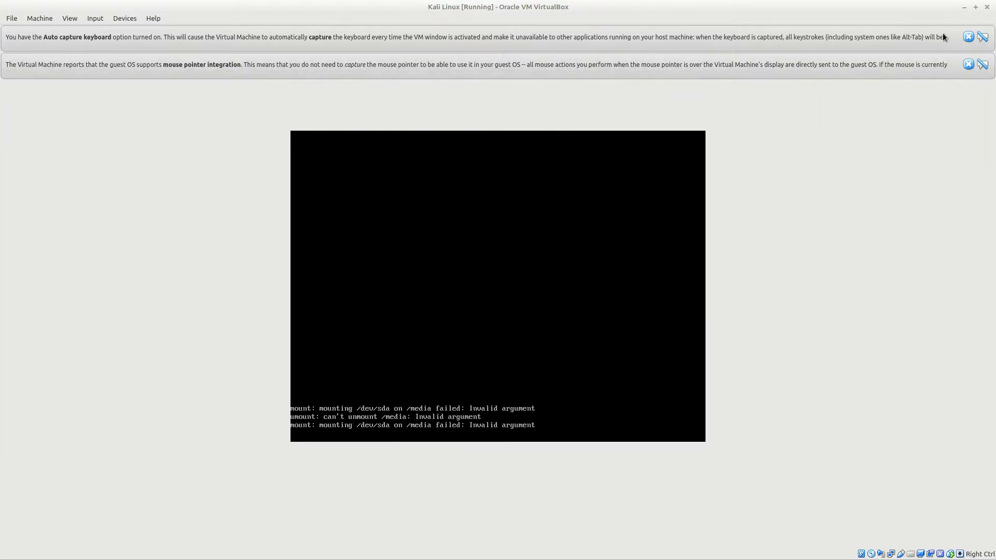
pyautogui.click(967, 38)
pyautogui.click(968, 37)
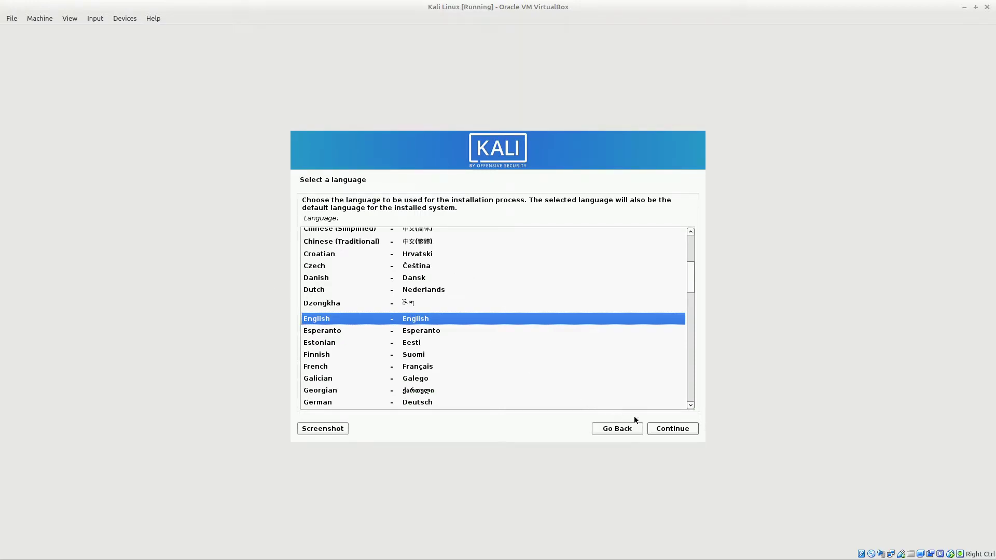
pyautogui.click(678, 435)
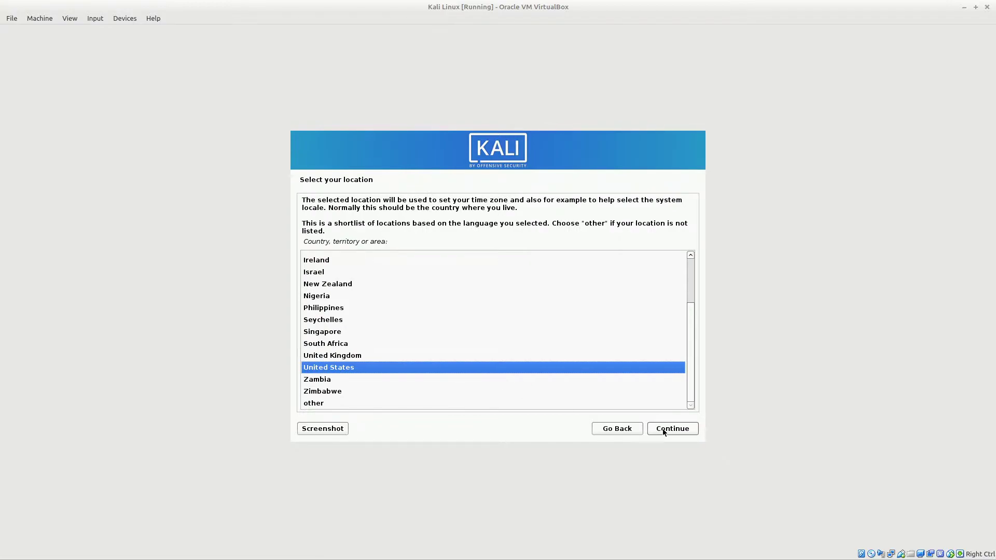
pyautogui.click(679, 432)
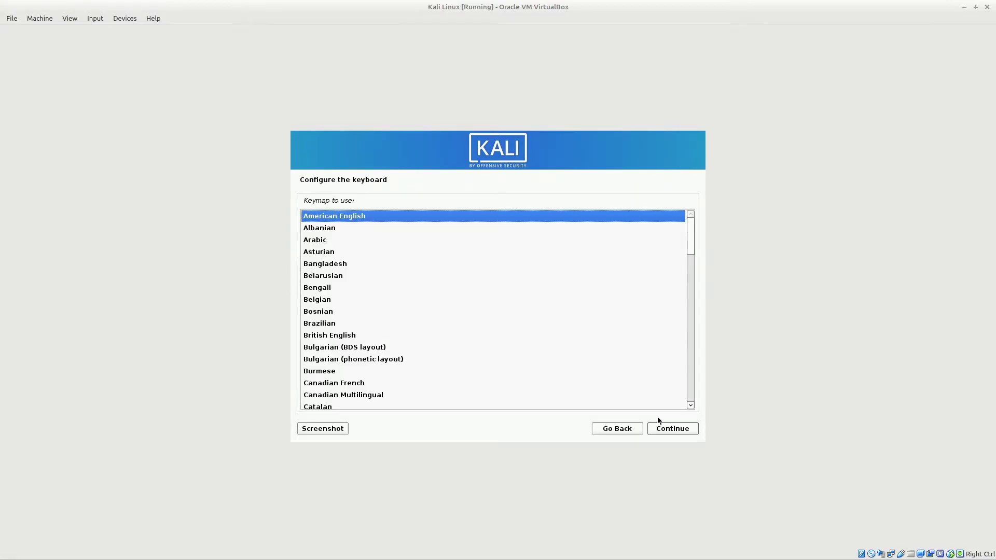
pyautogui.click(672, 428)
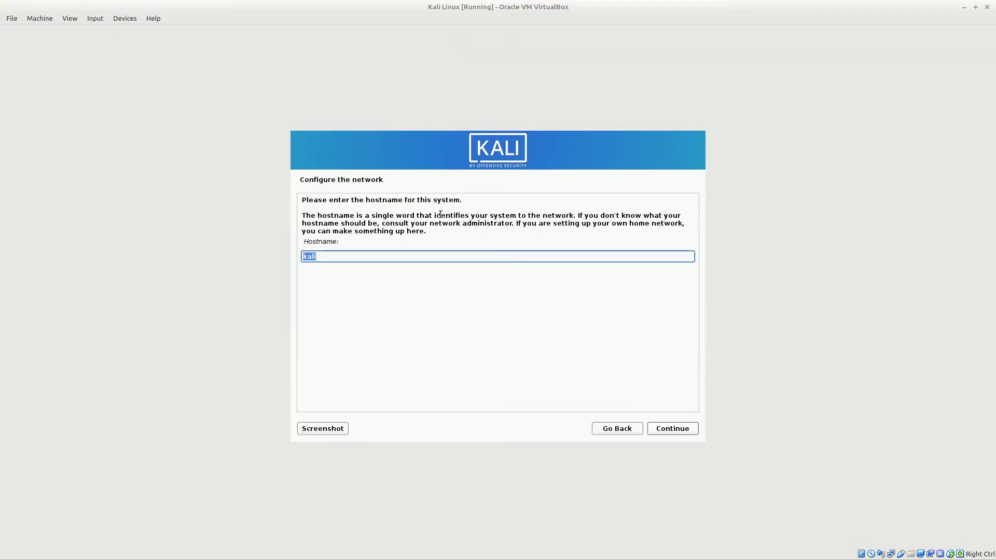
# - Keep 'kali' as the hostname and leave the domain name blank
pyautogui.click(666, 430)
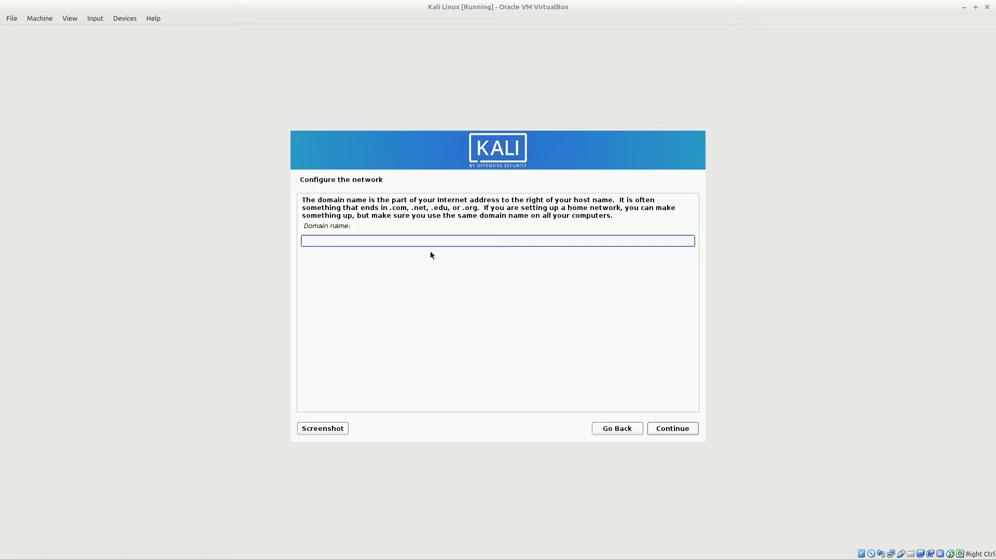
pyautogui.click(674, 432)
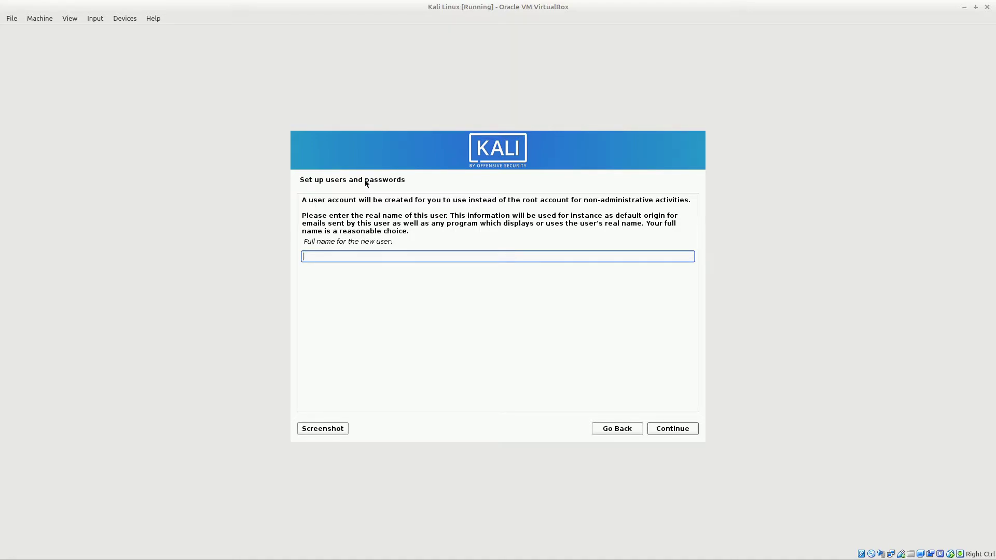
# - Enter the new user's full name, accept the suggested username, and set and confirm the account password
pyautogui.write('kenny')
pyautogui.press('Return')
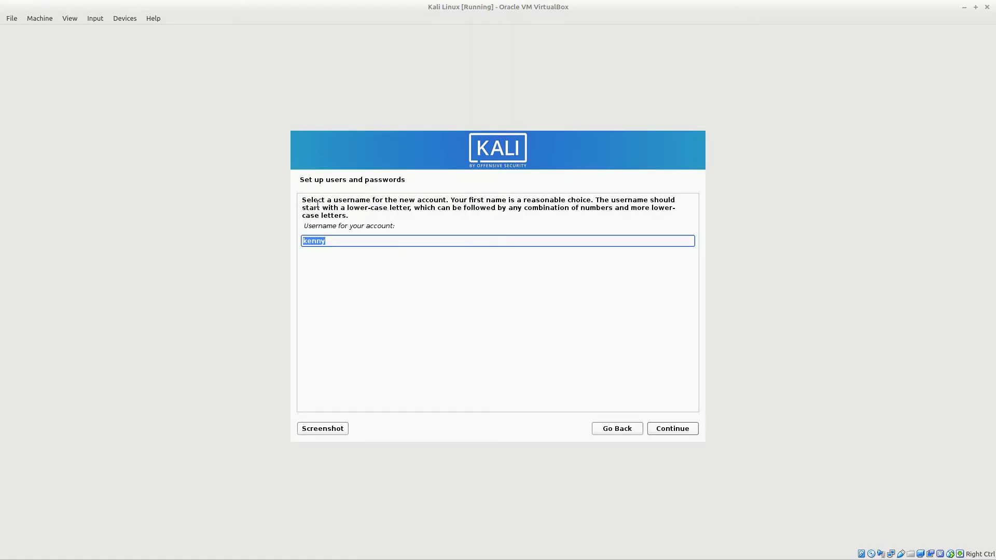
pyautogui.click(683, 429)
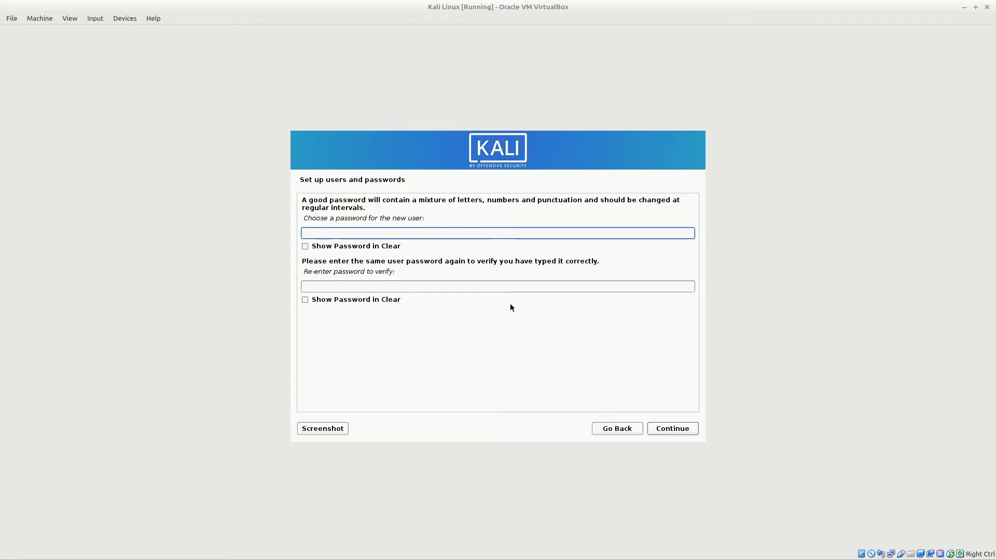
pyautogui.write('123456')
pyautogui.press('Tab')
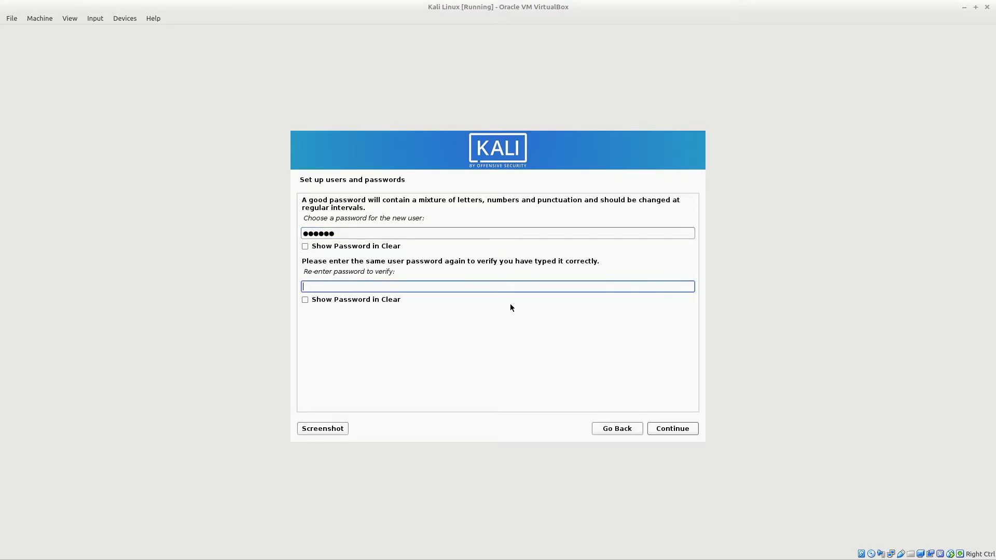
pyautogui.write('123456')
pyautogui.click(675, 430)
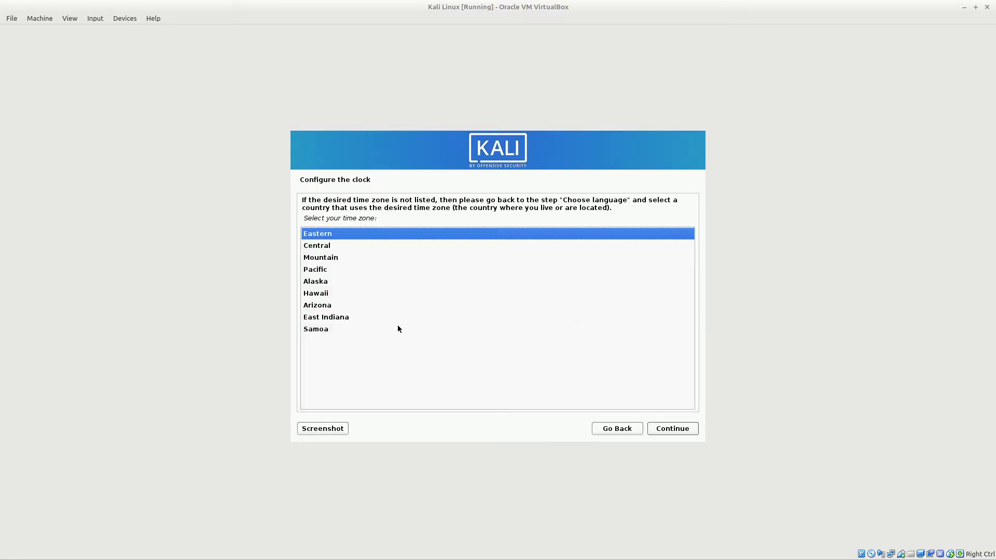
# - Choose the Eastern time zone, then partition the whole VBOX HARDDISK as one partition and write the changes
pyautogui.click(684, 434)
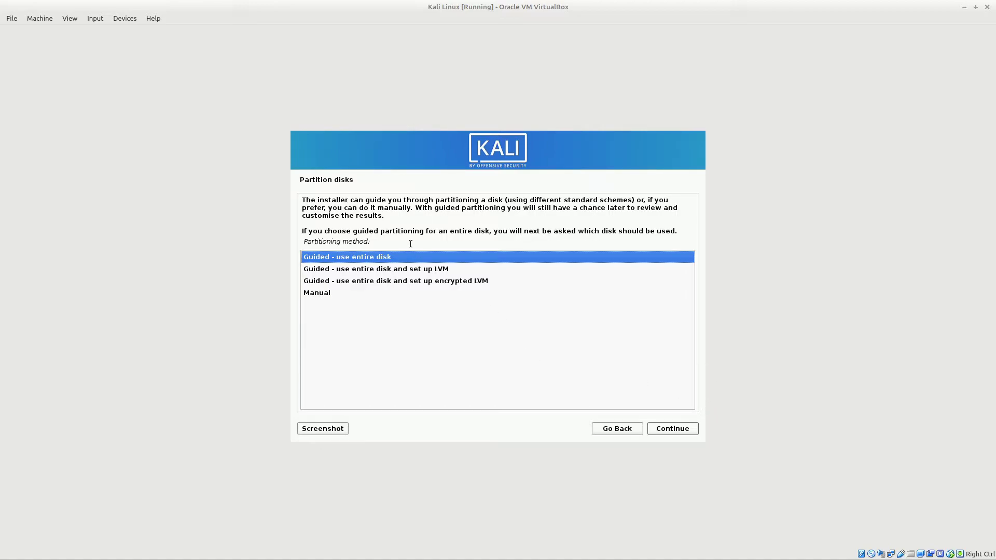
pyautogui.click(668, 432)
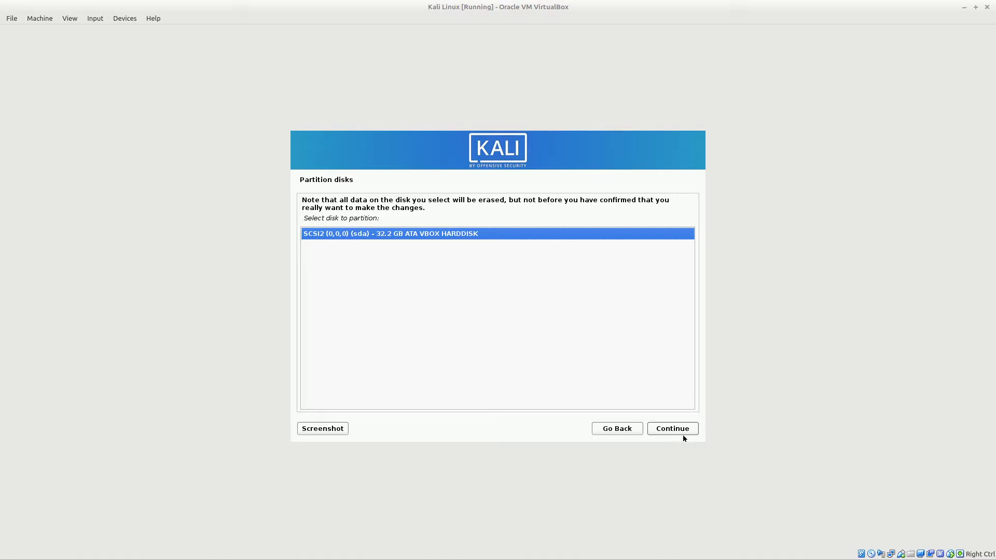
pyautogui.click(682, 433)
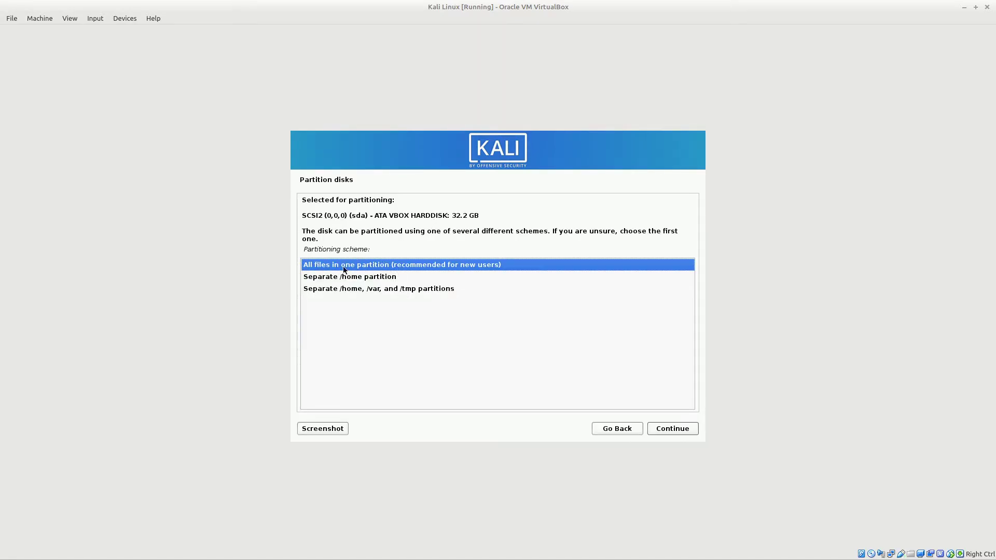
pyautogui.click(683, 432)
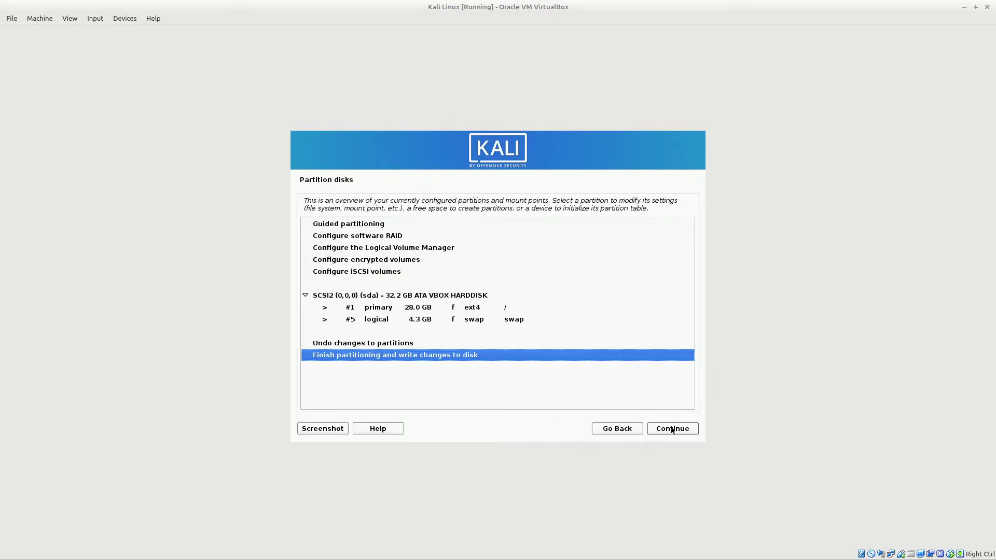
pyautogui.click(672, 432)
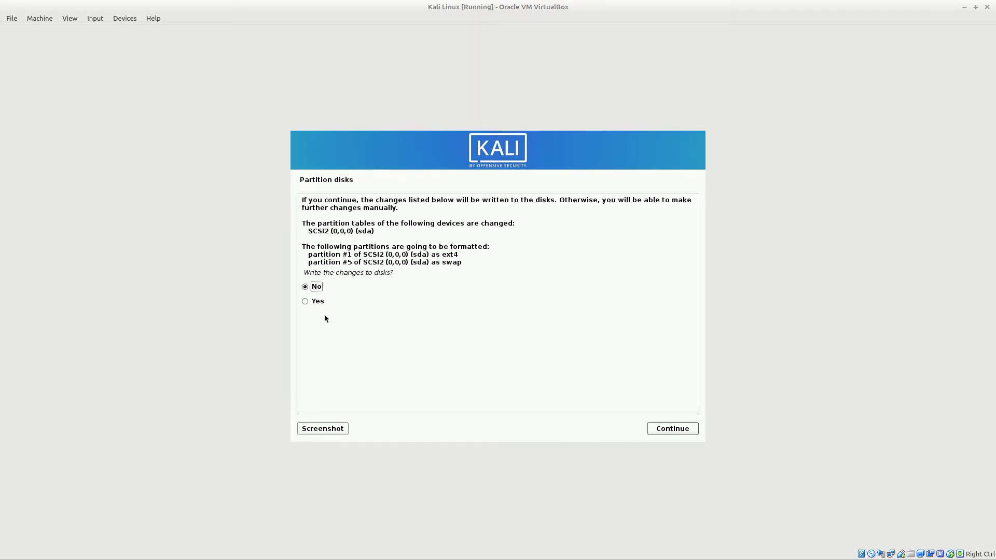
pyautogui.click(318, 301)
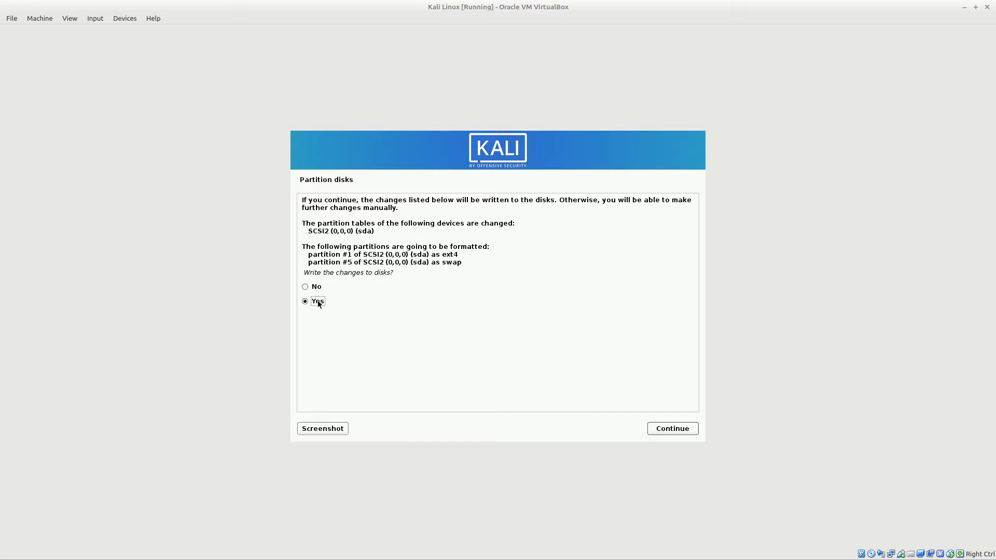
pyautogui.click(685, 431)
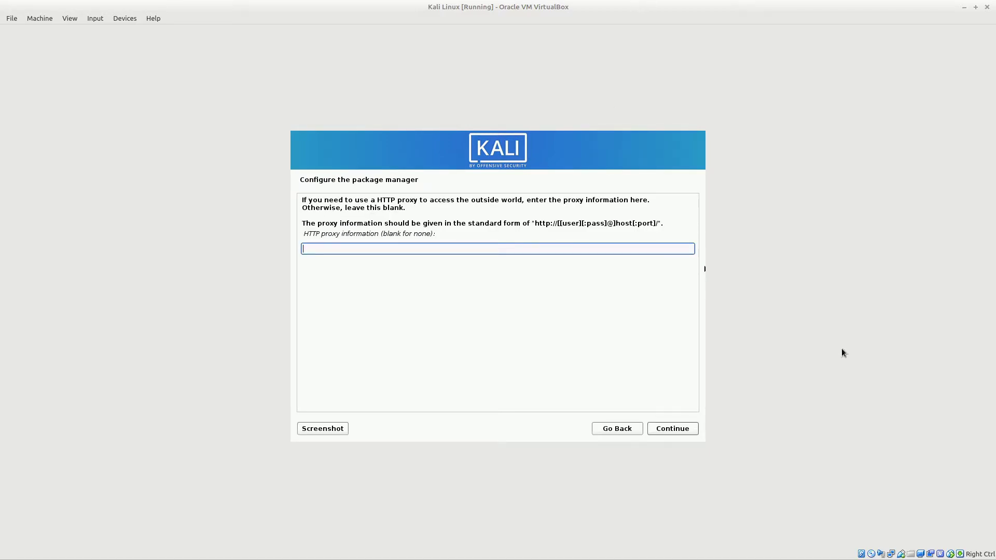
# - Continue past the HTTP proxy page with the proxy field left blank
pyautogui.click(670, 430)
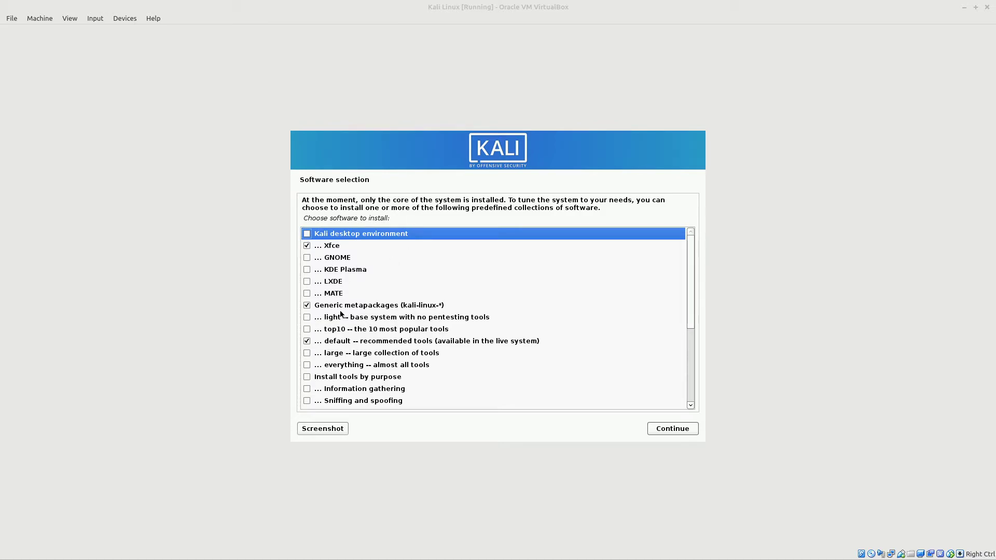
pyautogui.scroll(-5, 343, 311)
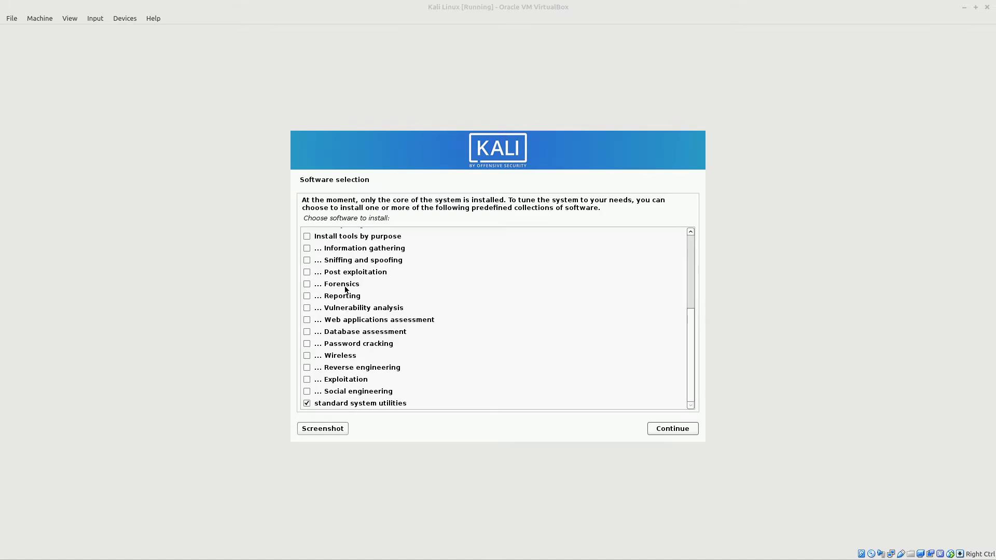
pyautogui.scroll(3, 344, 290)
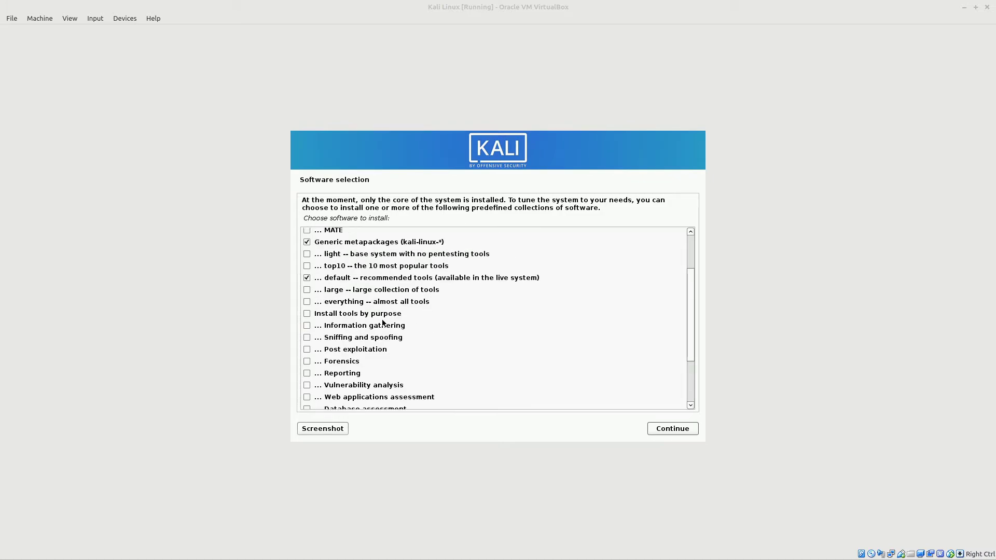
pyautogui.scroll(-3, 325, 317)
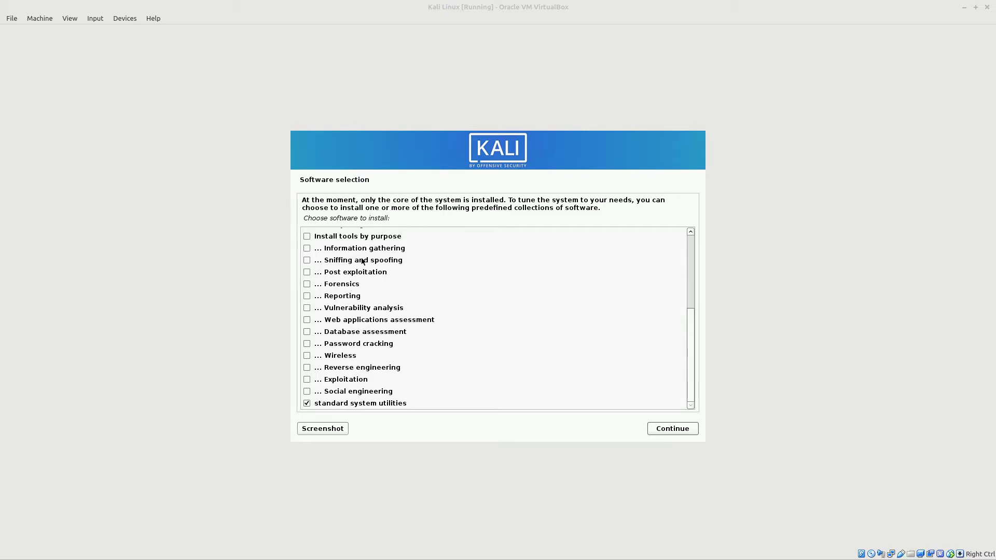
pyautogui.click(307, 260)
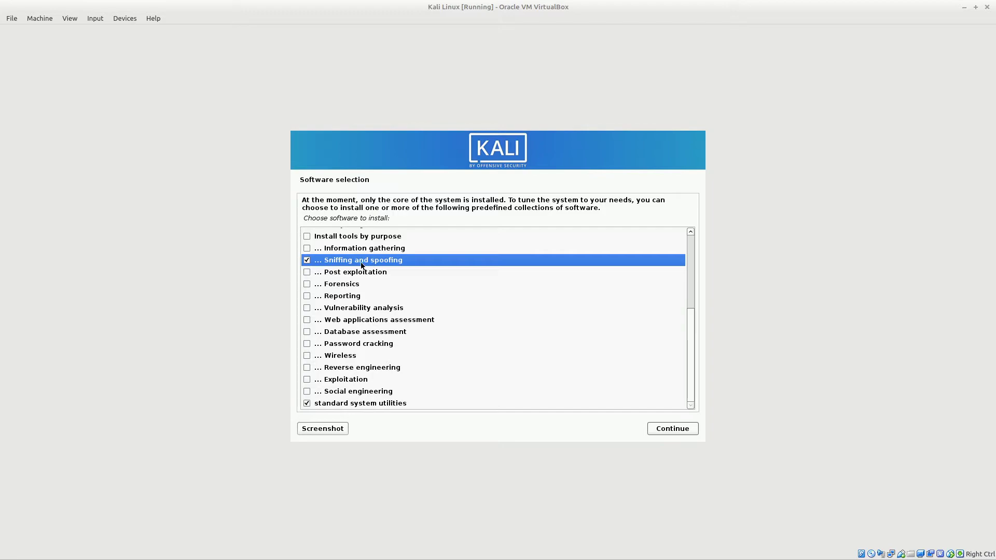
pyautogui.click(307, 248)
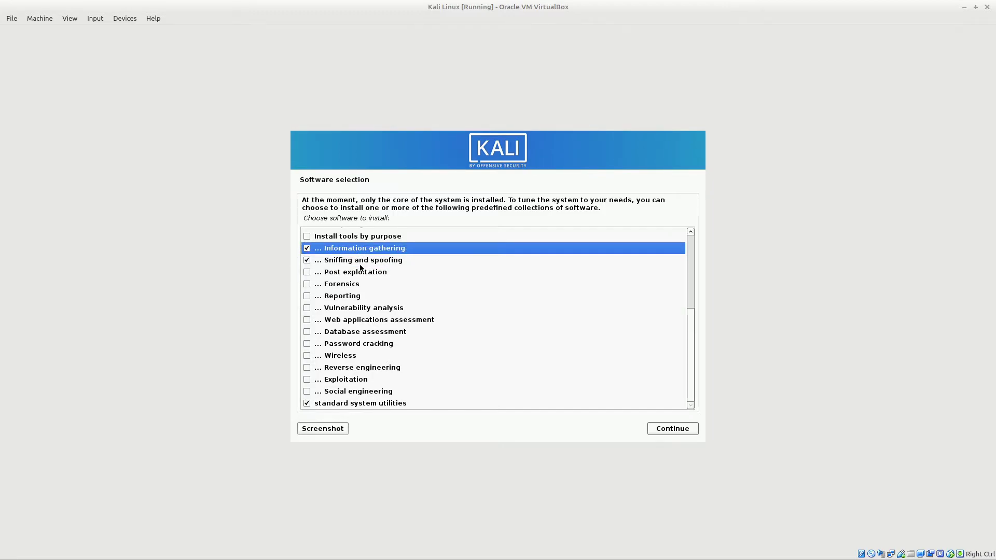
pyautogui.click(307, 273)
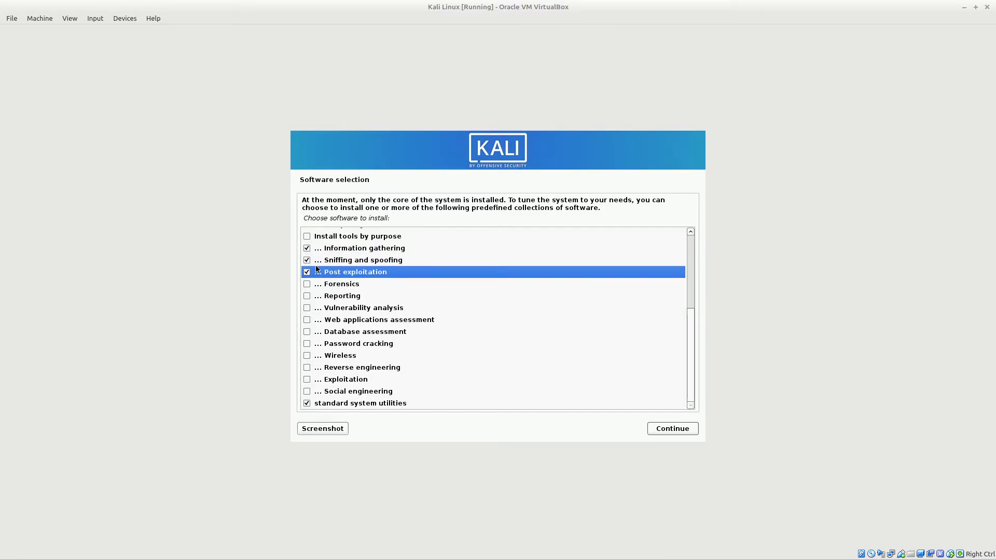
pyautogui.click(306, 249)
pyautogui.click(307, 261)
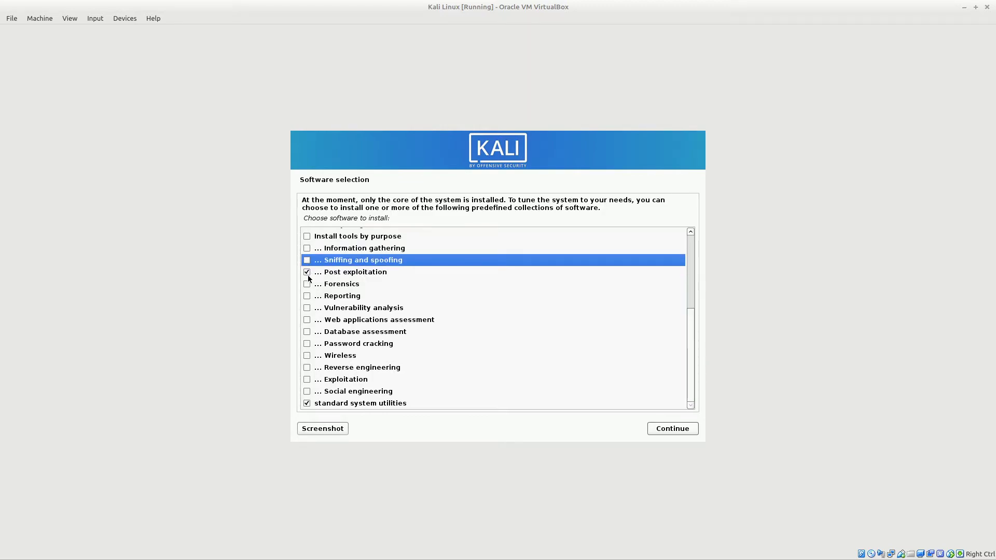
pyautogui.click(307, 273)
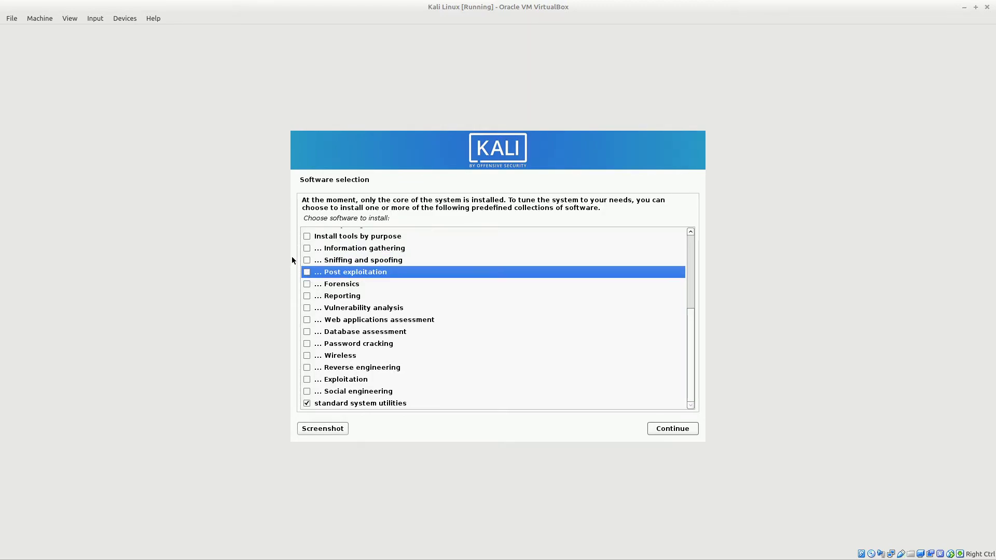
pyautogui.scroll(2, 329, 268)
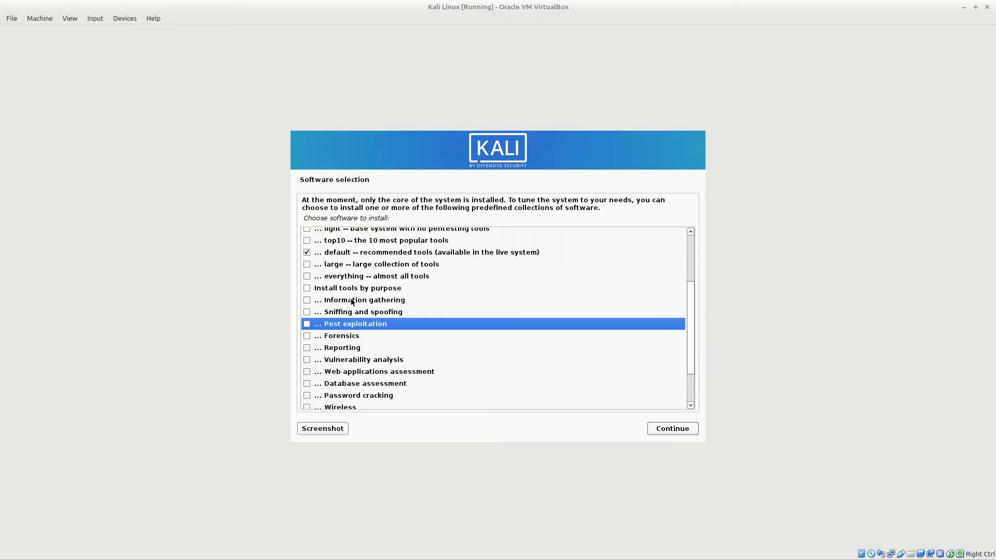
# - Keep Xfce, generic metapackages and default tools selected and install the software
pyautogui.scroll(3, 351, 301)
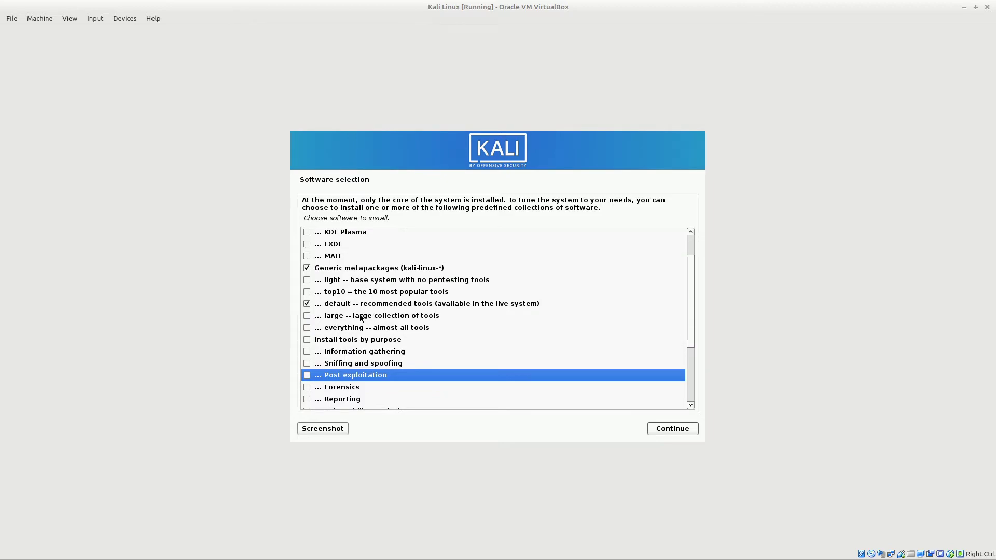
pyautogui.scroll(-5, 368, 317)
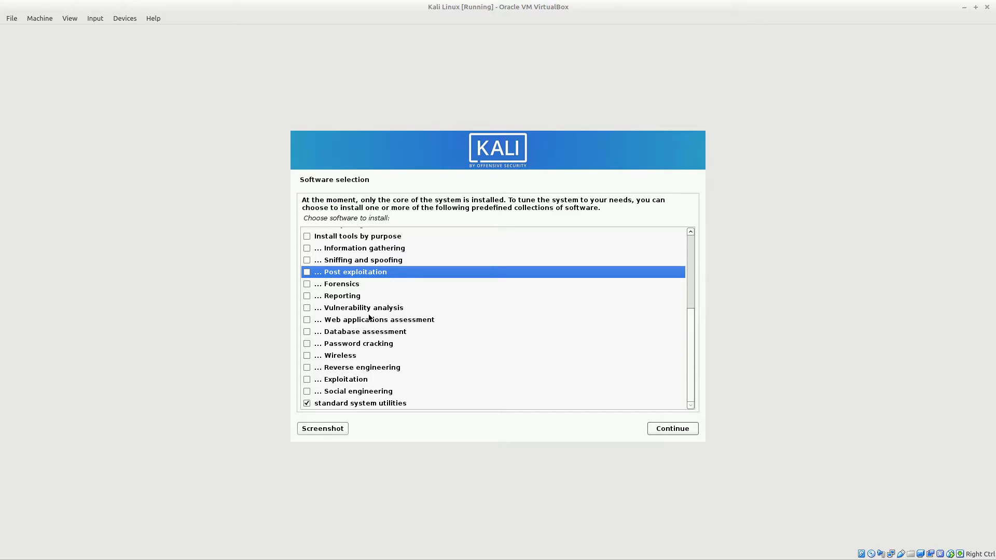
pyautogui.scroll(5, 369, 318)
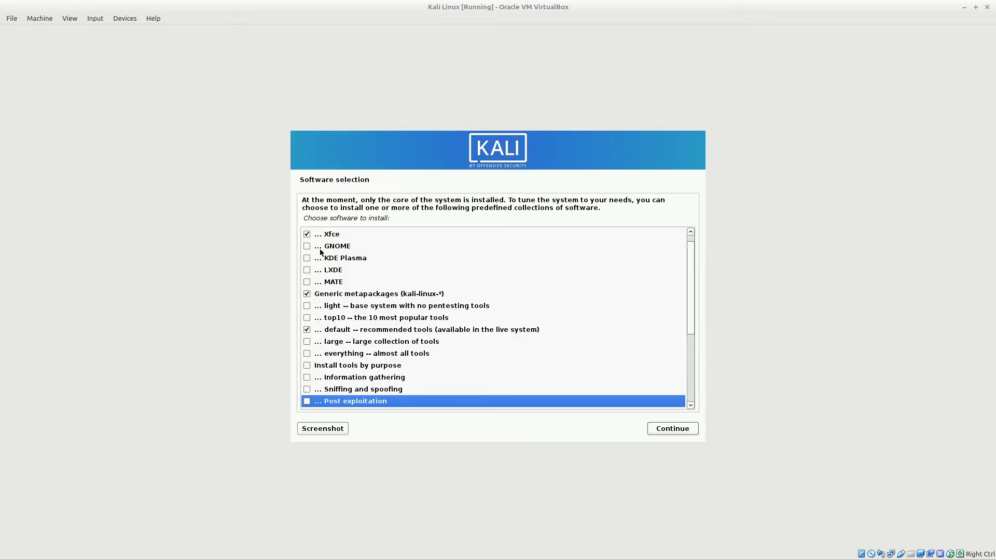
pyautogui.click(672, 428)
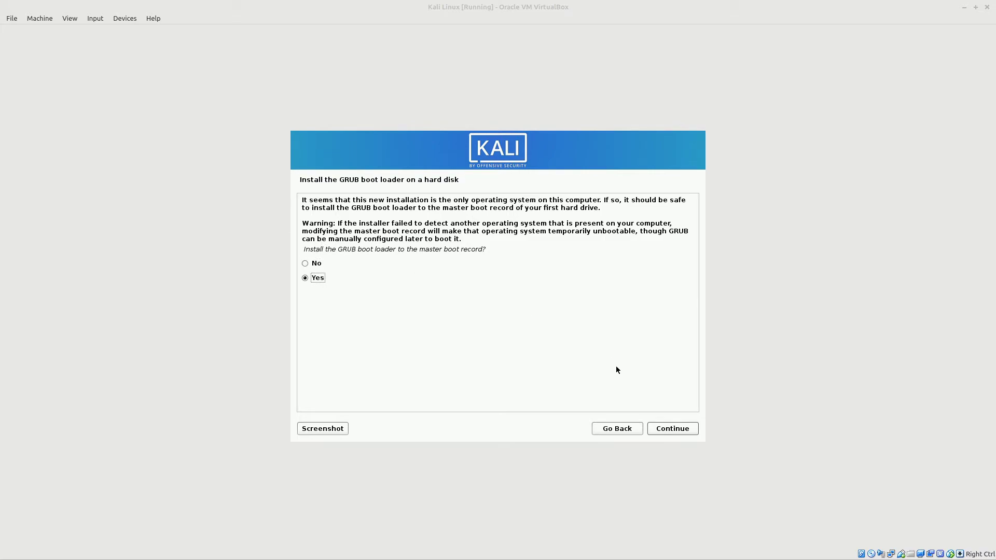
# - Install the GRUB boot loader on /dev/sda and confirm the Installation complete screen
pyautogui.click(661, 428)
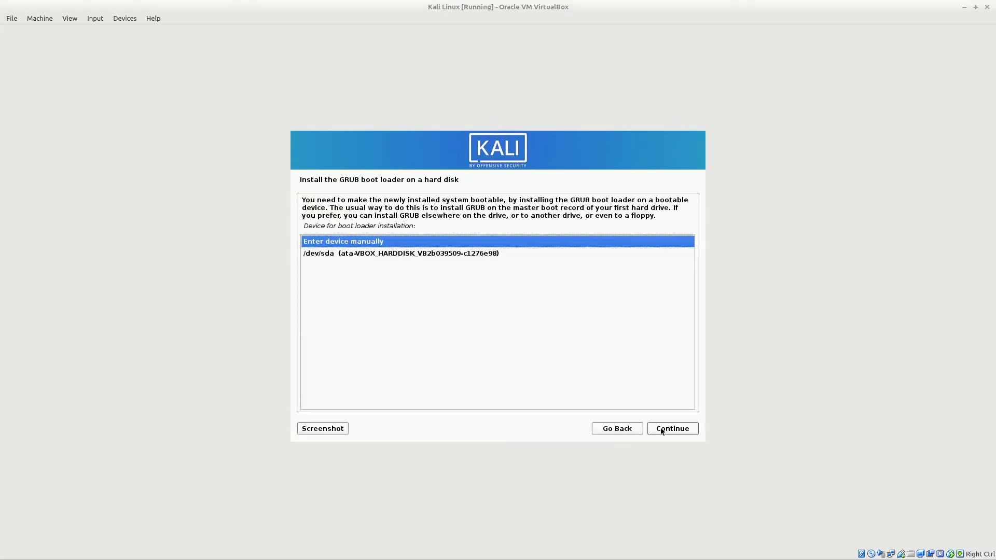
pyautogui.click(457, 253)
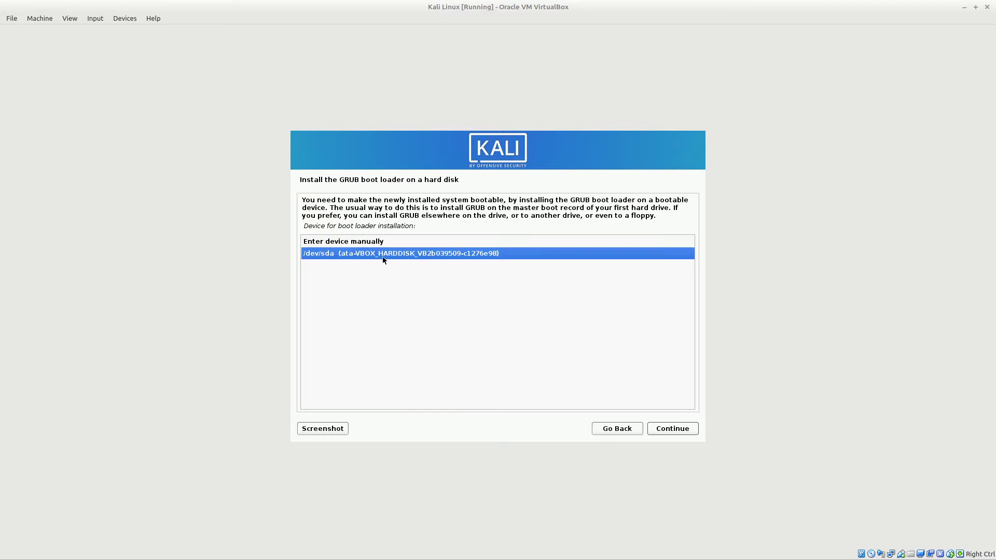
pyautogui.click(676, 430)
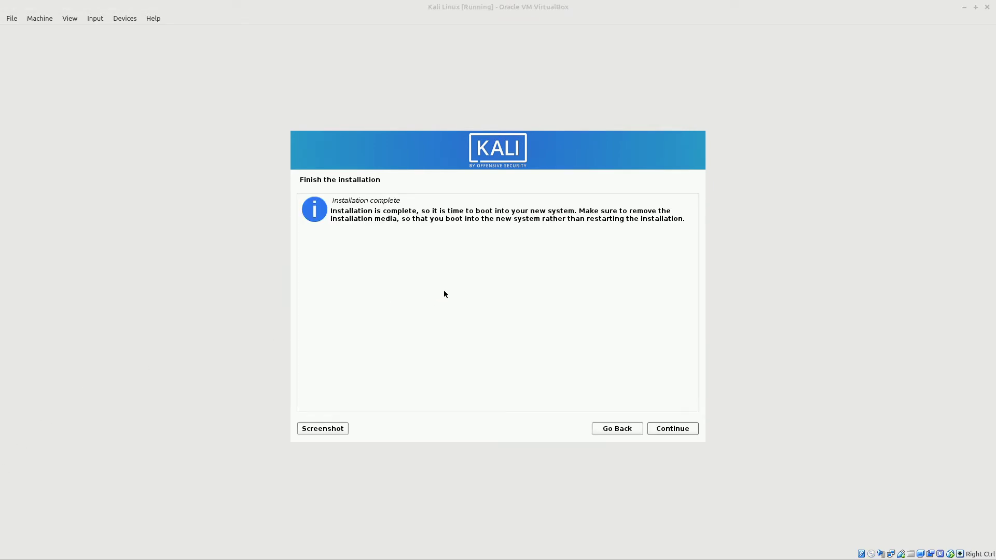
pyautogui.click(686, 428)
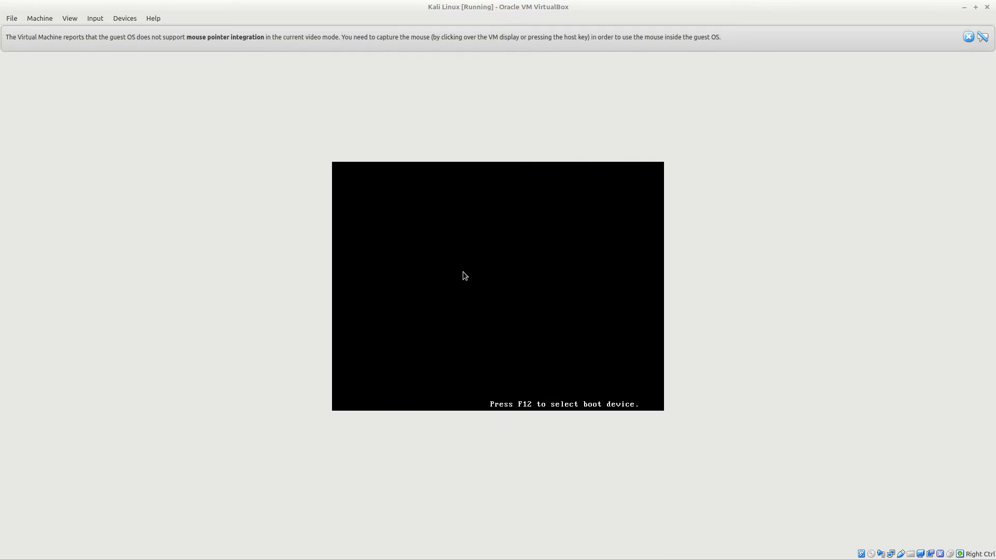
# - Boot Kali from the GRUB menu and log in with the new user's username and password
pyautogui.click(460, 198)
pyautogui.press('Return')
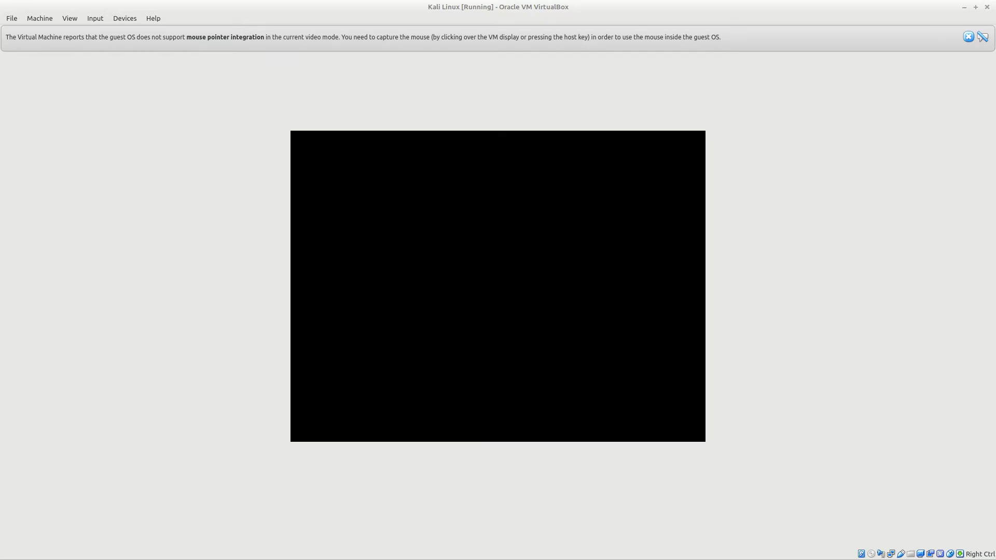
pyautogui.click(968, 36)
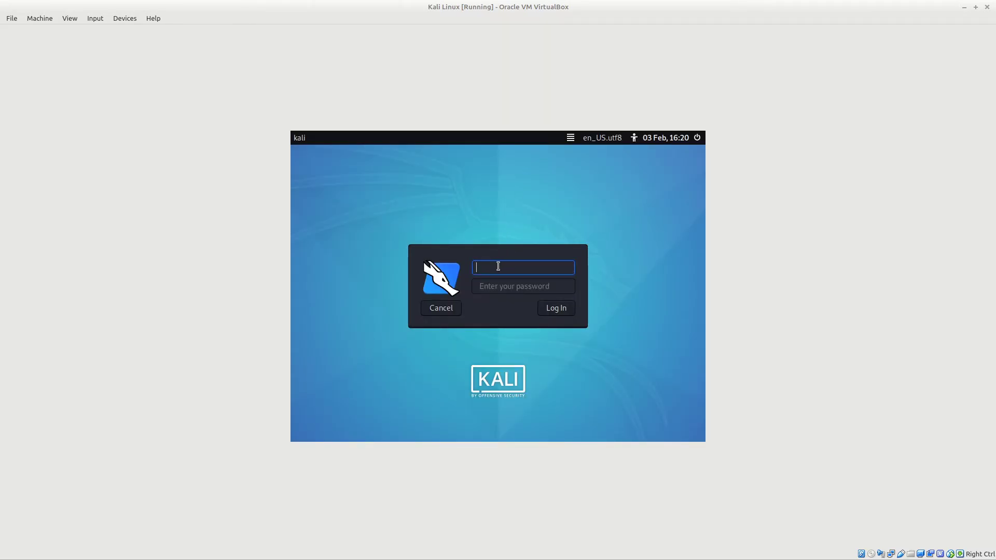
pyautogui.write('kenny')
pyautogui.press('Tab')
pyautogui.write('kali')
pyautogui.press('Return')
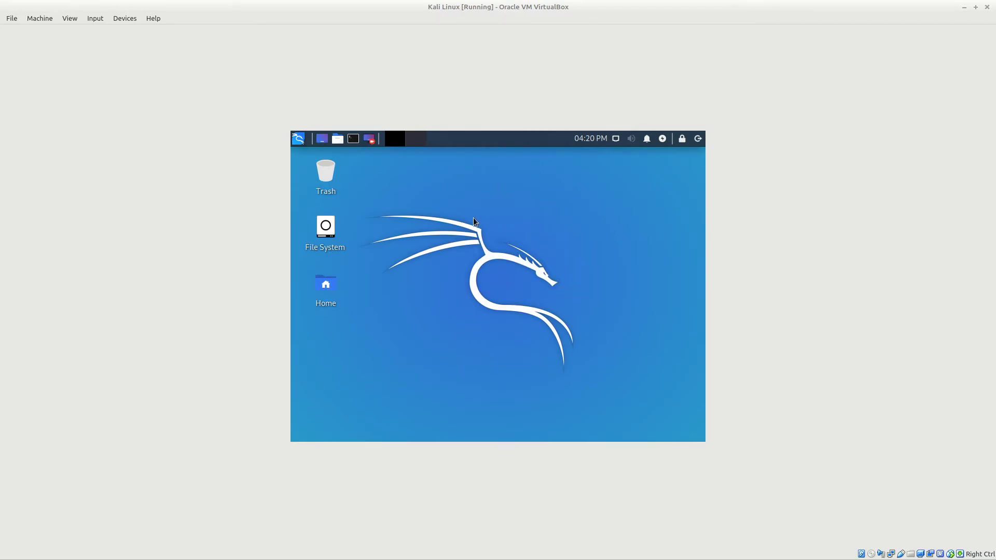
# - Download VBoxGuestAdditions_5.2.34.iso via Devices > Insert Guest Additions CD image and insert it
pyautogui.click(100, 19)
pyautogui.moveTo(70, 17)
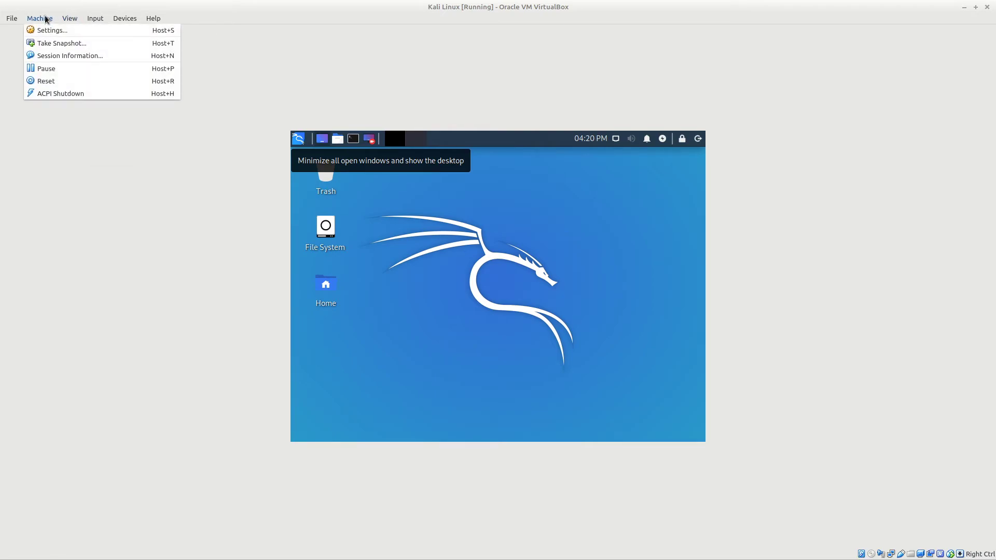
pyautogui.moveTo(125, 18)
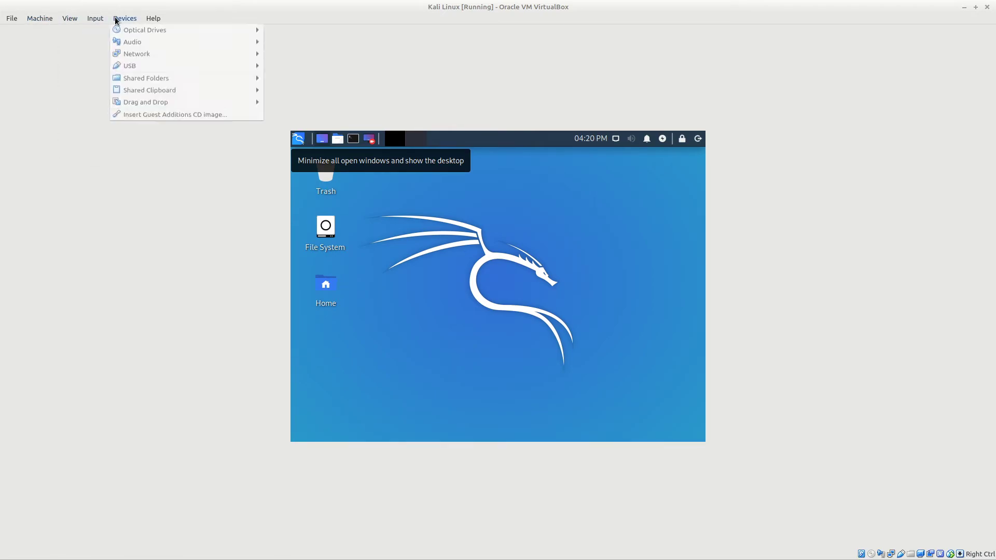
pyautogui.click(139, 116)
pyautogui.click(528, 306)
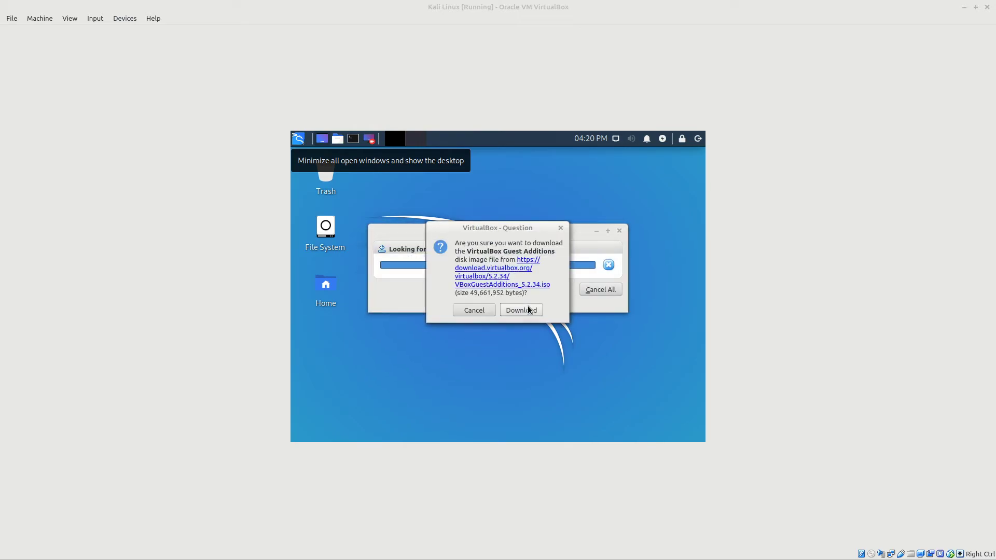
pyautogui.click(528, 311)
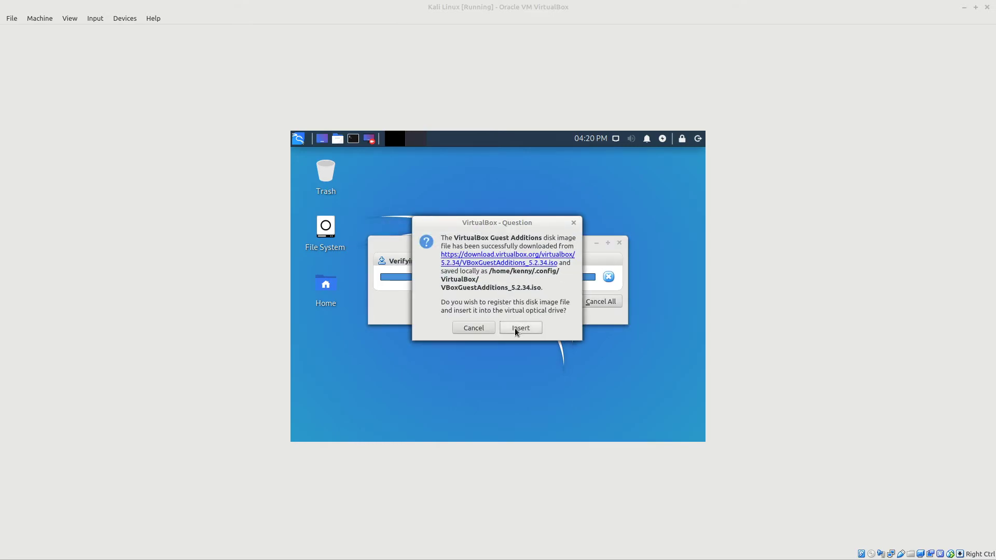
pyautogui.click(517, 328)
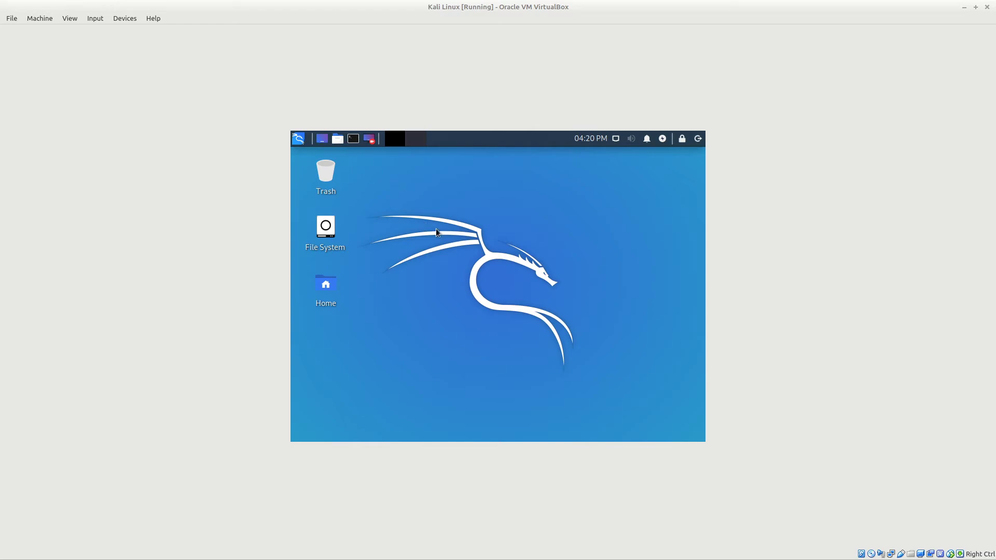
# - Open the VBox_GAs disc, drag VBoxLinuxAdditions.run onto the desktop, and minimize the disc window
pyautogui.doubleClick(326, 339)
pyautogui.scroll(-3, 518, 323)
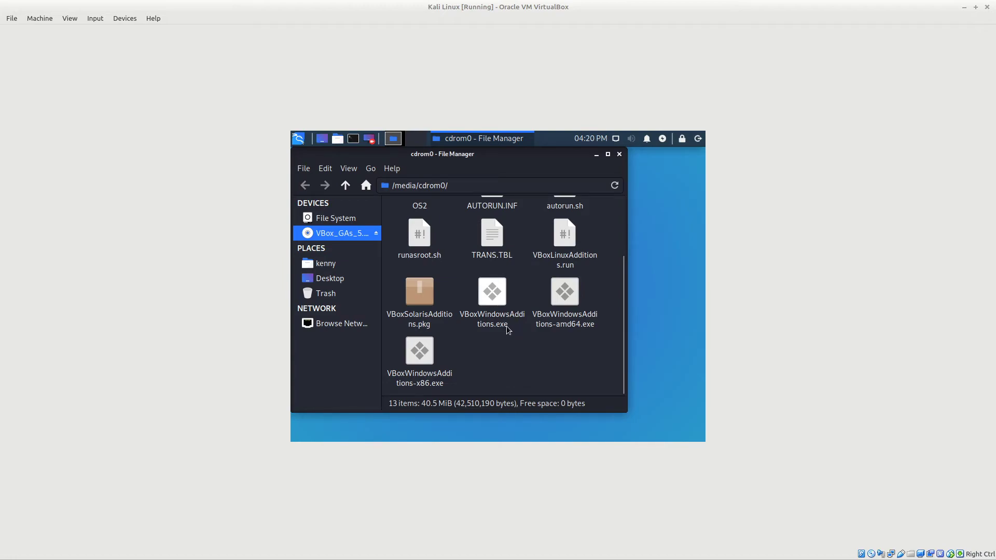
pyautogui.scroll(3, 506, 327)
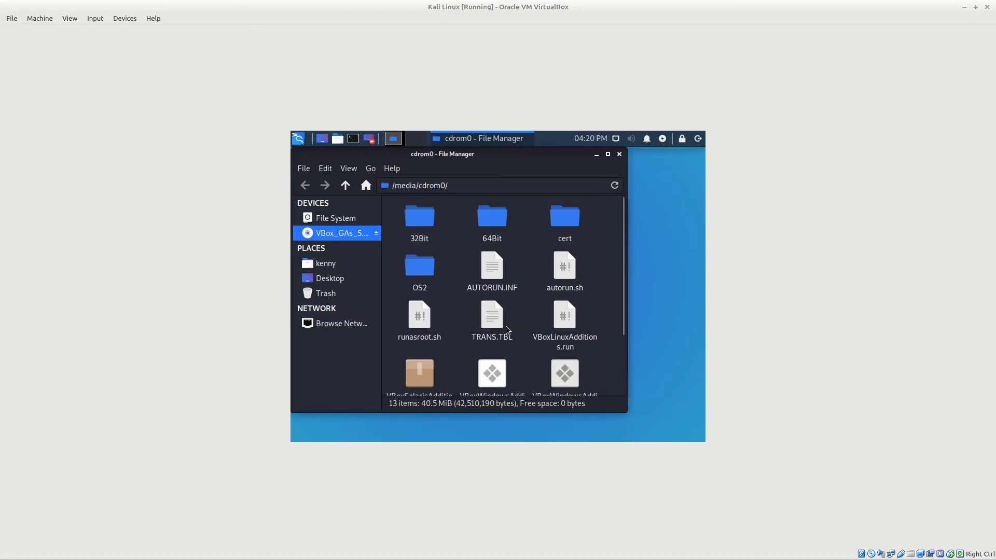
pyautogui.scroll(-2, 505, 332)
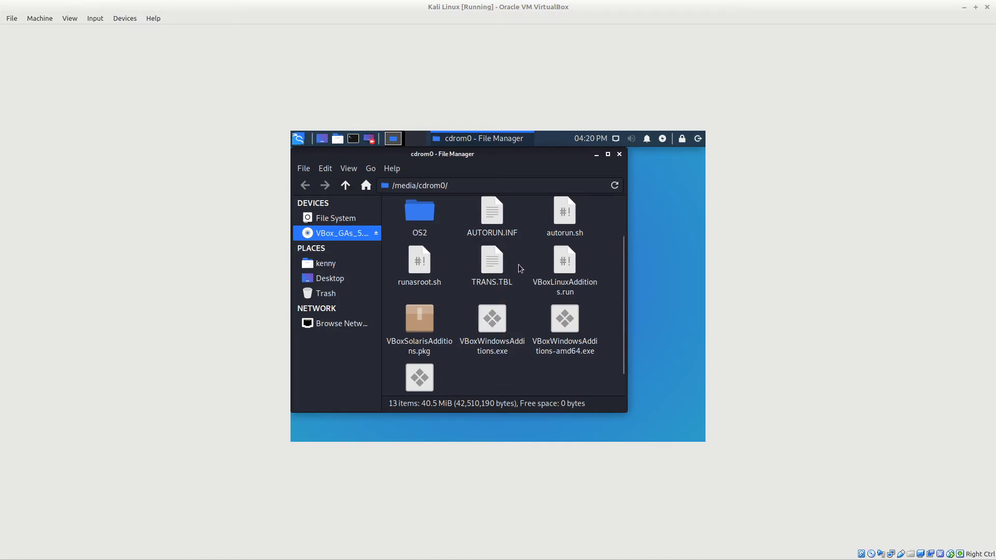
pyautogui.click(565, 262)
pyautogui.moveTo(602, 252); pyautogui.dragTo(668, 221)
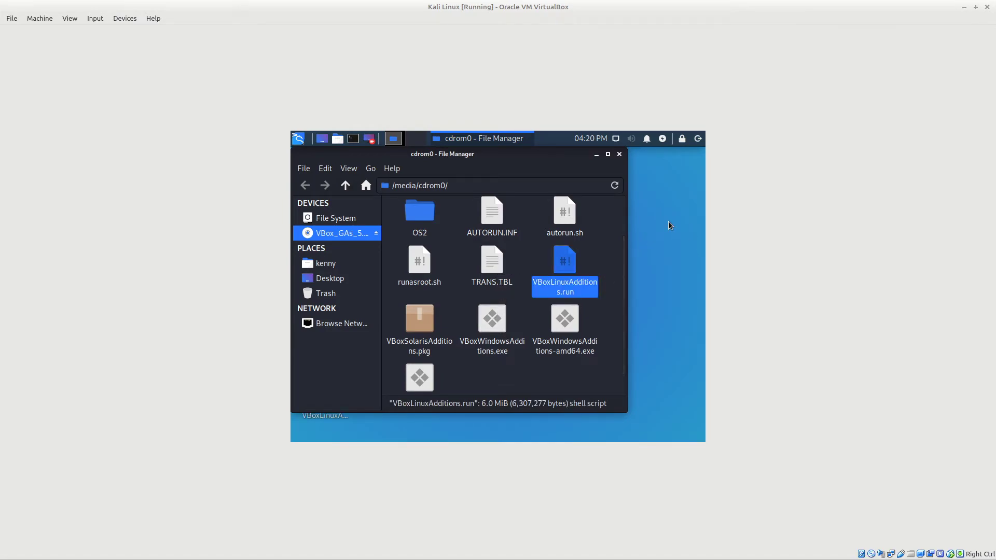
pyautogui.click(596, 155)
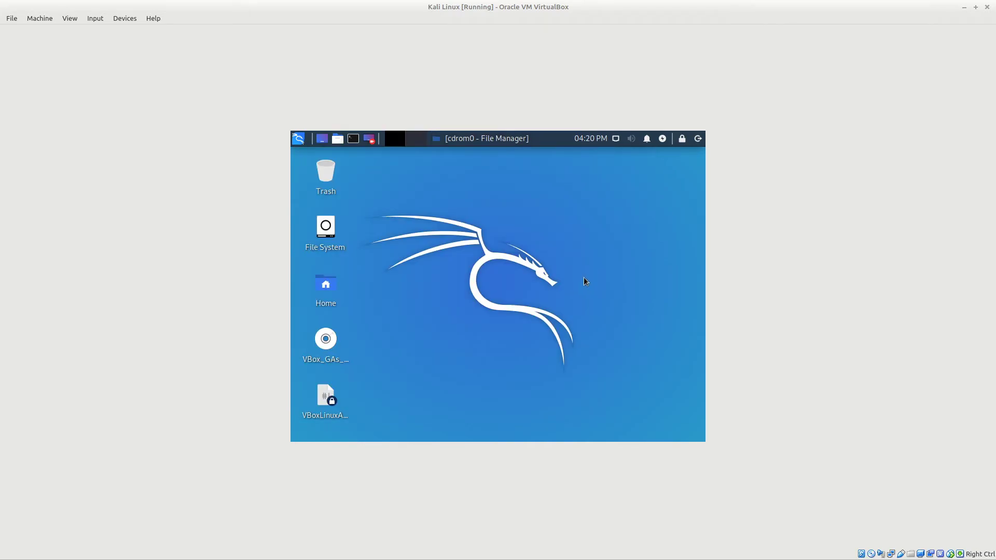
# - Open a terminal, change into Desktop/ and list its files
pyautogui.hotkey('ctrl', 'alt', 't')
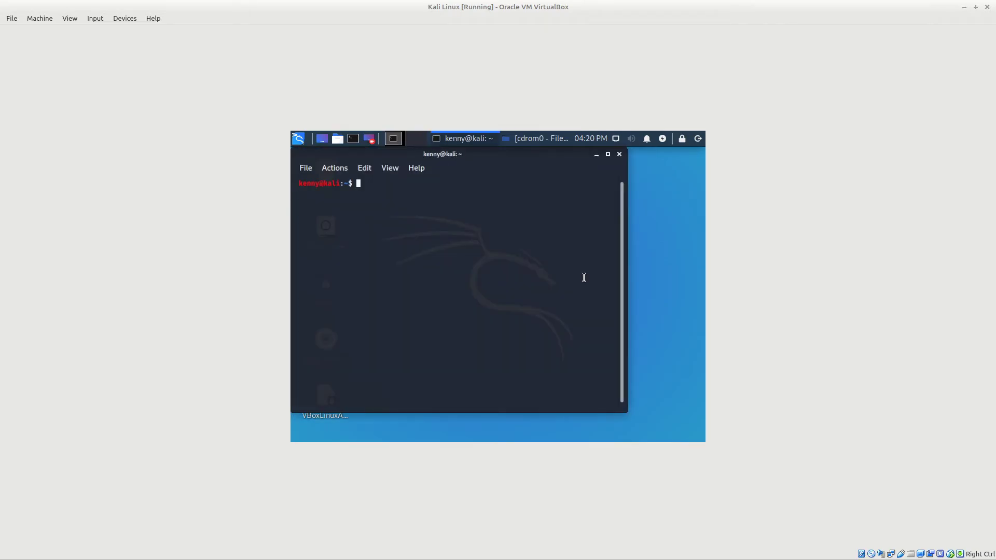
pyautogui.write('cd Desktop/')
pyautogui.press('Return')
pyautogui.write('ls')
pyautogui.press('Return')
# - Run sudo ./VBoxLinuxAdditions.run with the administrator password and answer Yes to continue
pyautogui.write('sudo')
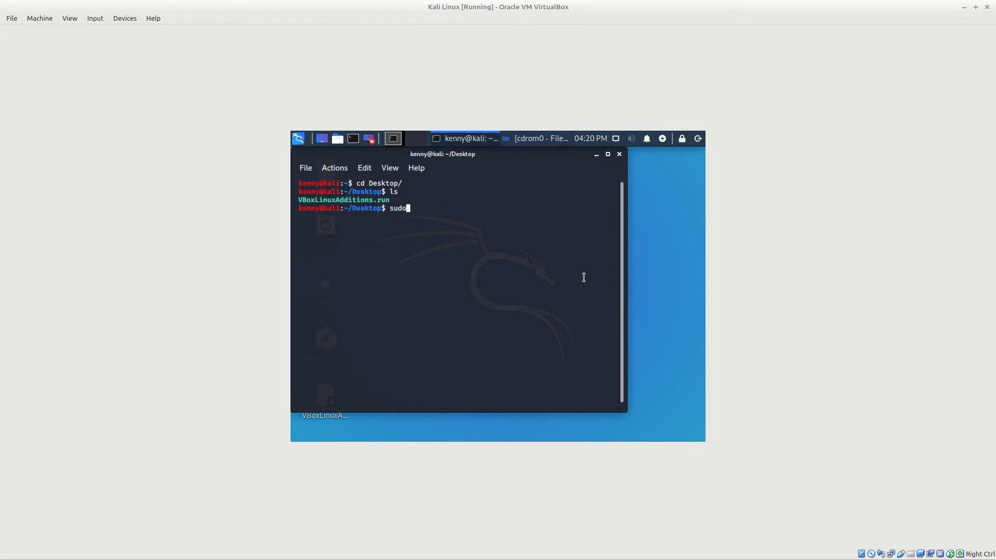
pyautogui.write(' ./VBox')
pyautogui.press('Tab')
pyautogui.press('Return')
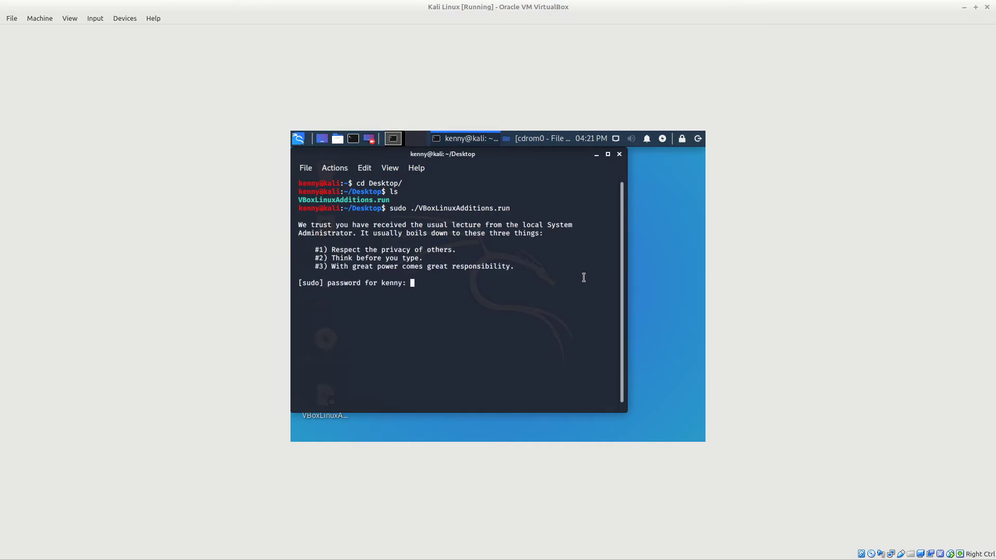
pyautogui.press('Return')
pyautogui.write('Yes')
pyautogui.press('Return')
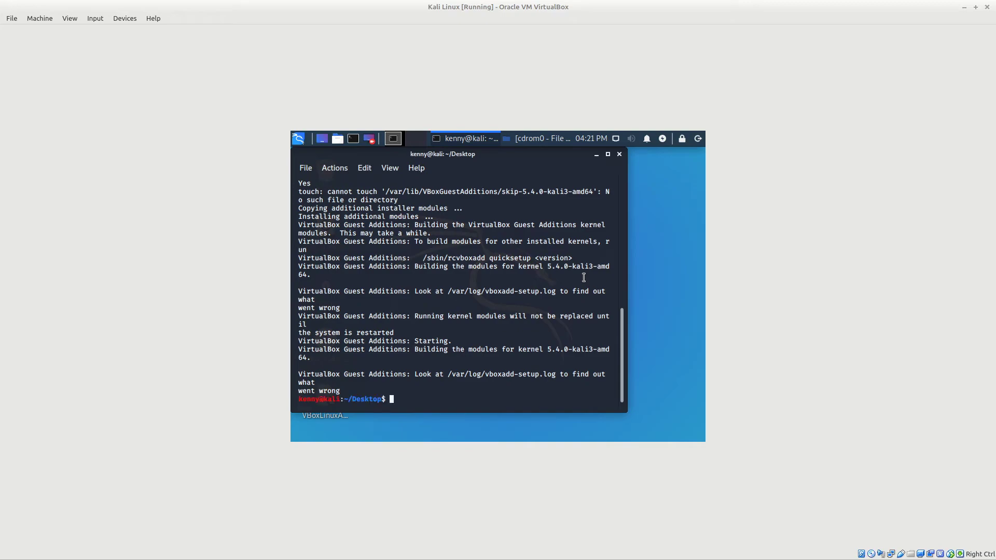
# - Restart the virtual machine with sudo reboot after correcting the mistyped attempts
pyautogui.write('reboot')
pyautogui.press('Return')
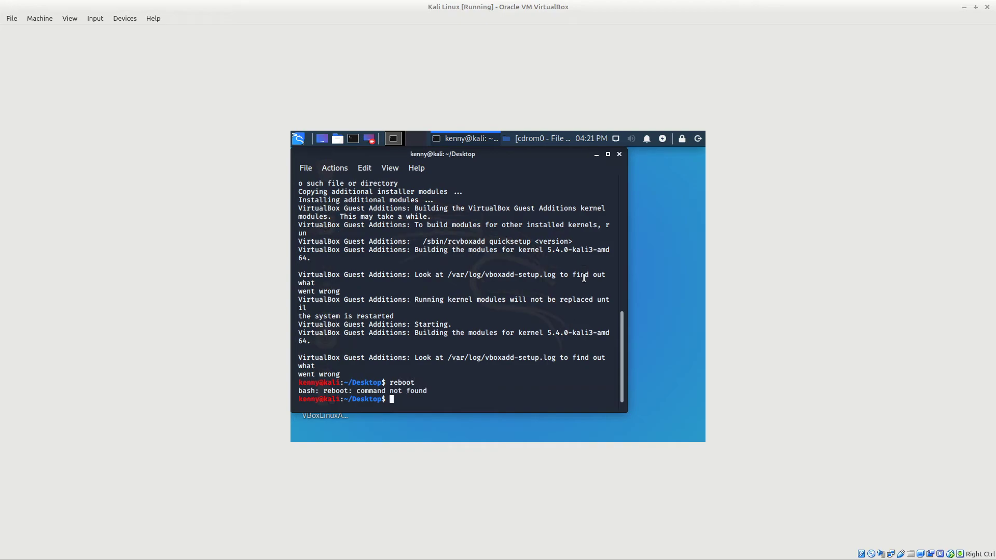
pyautogui.write('suod reboot')
pyautogui.press('Return')
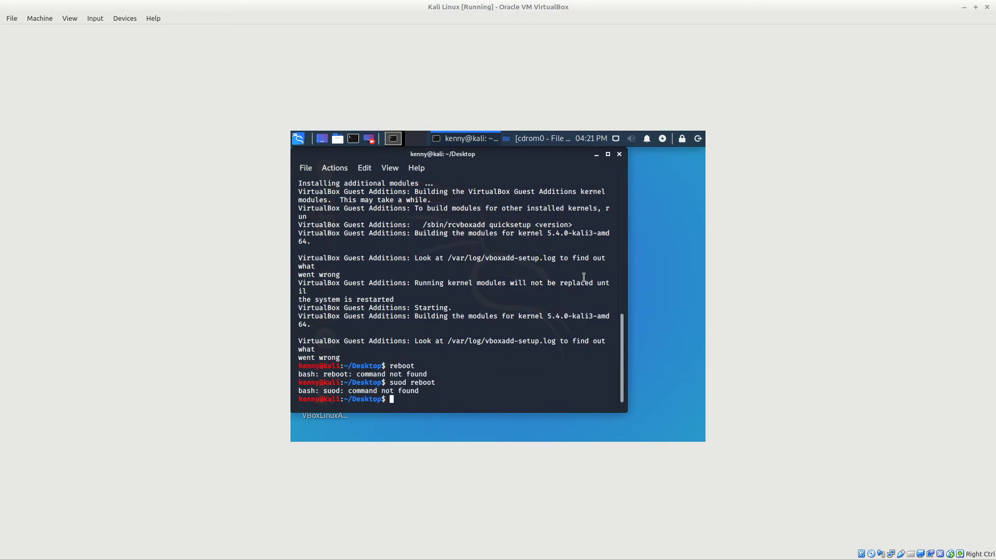
pyautogui.write('sudo reboot')
pyautogui.press('Return')
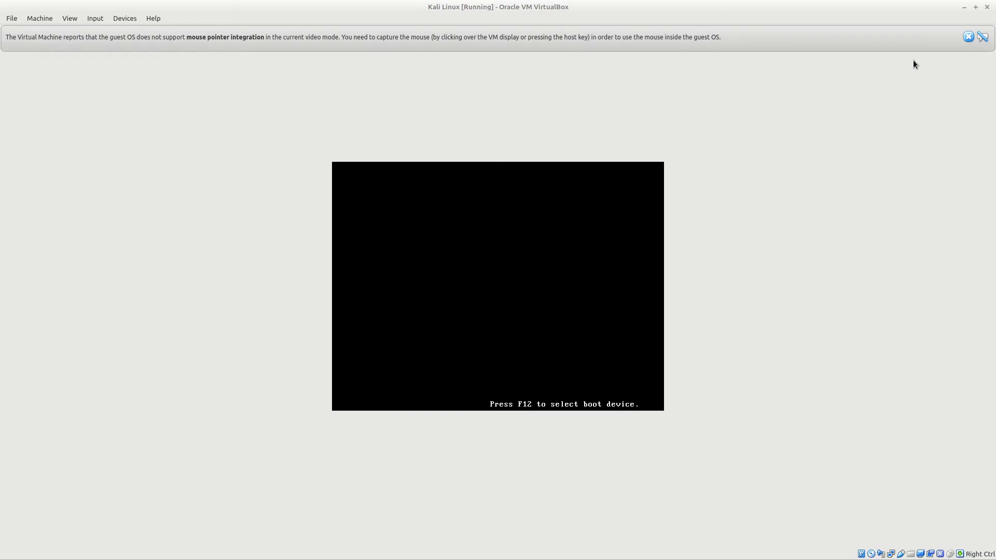
# - Dismiss the notice bar and switch the VM to full-screen mode
pyautogui.click(968, 38)
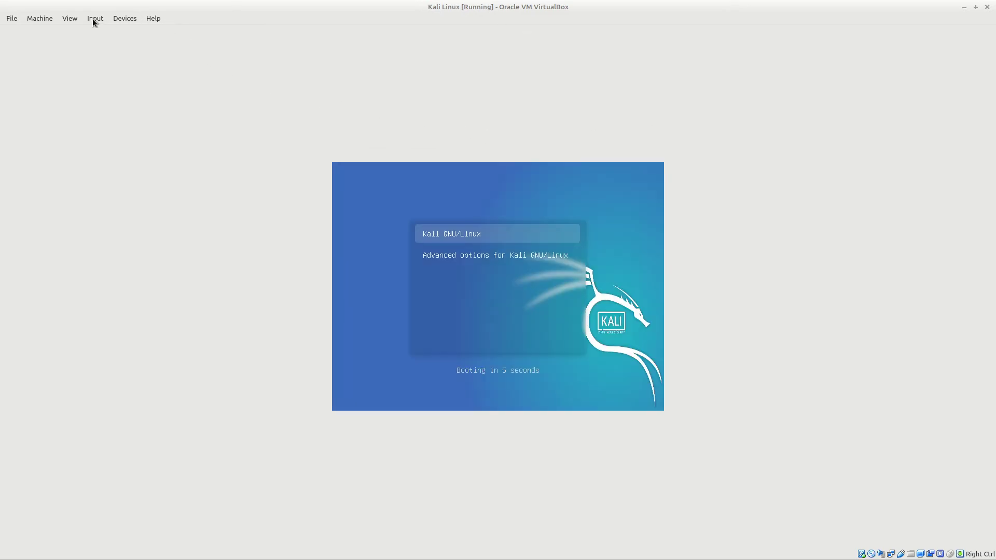
pyautogui.click(71, 19)
pyautogui.click(75, 28)
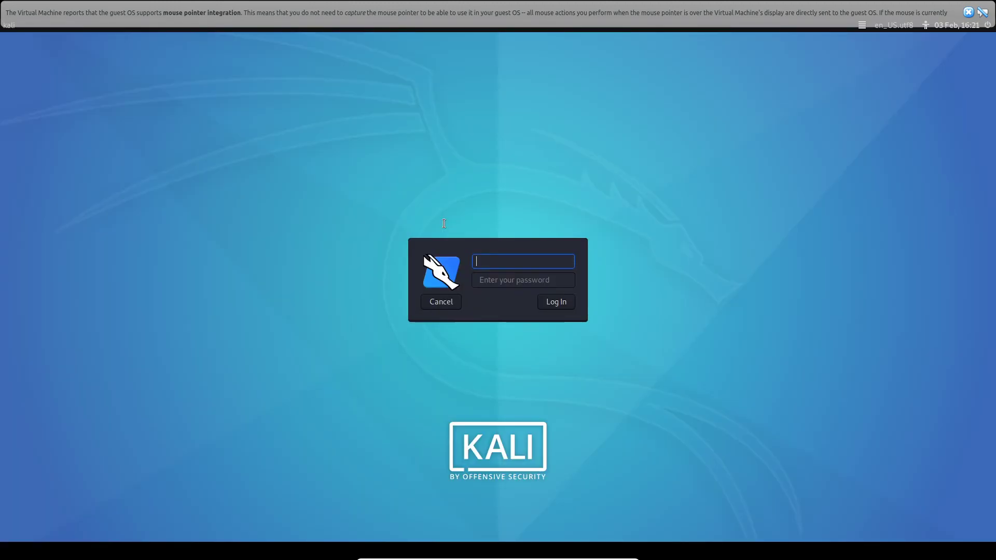
# - Log back in with the user's username and password and dismiss the mouse integration notice
pyautogui.write('kenny')
pyautogui.press('Tab')
pyautogui.write('••••••')
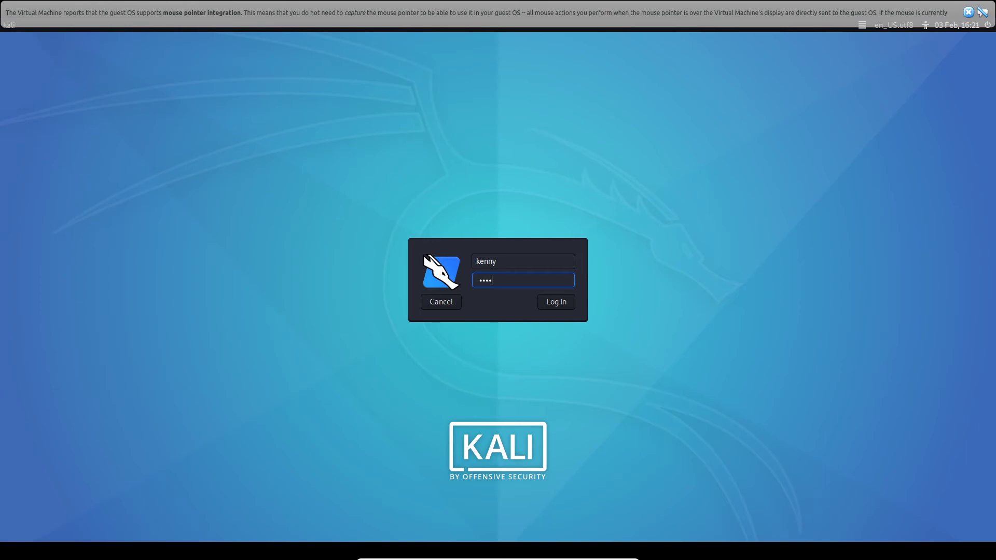
pyautogui.press('Return')
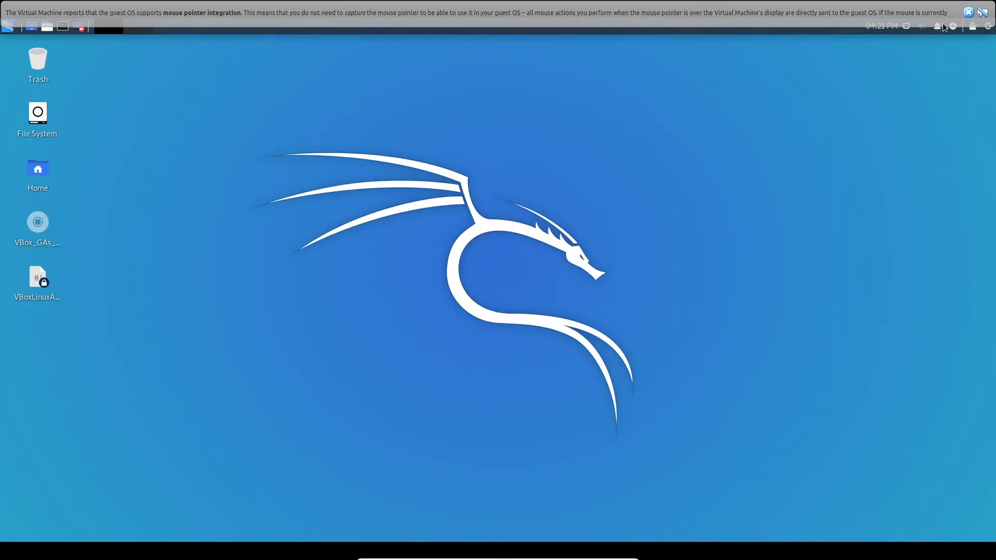
pyautogui.click(968, 12)
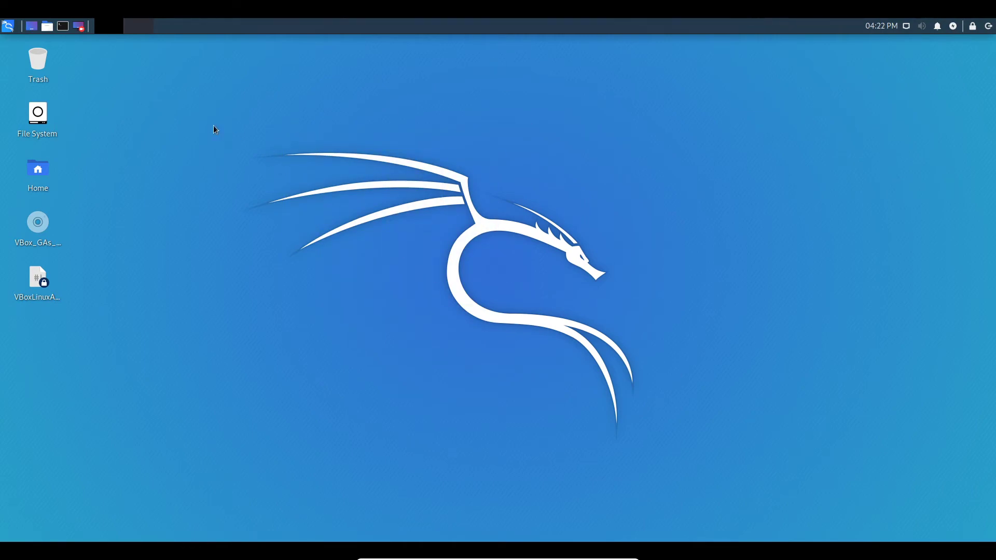
# - Launch Firefox from the applications menu and tile it onto the right half of the screen
pyautogui.click(8, 26)
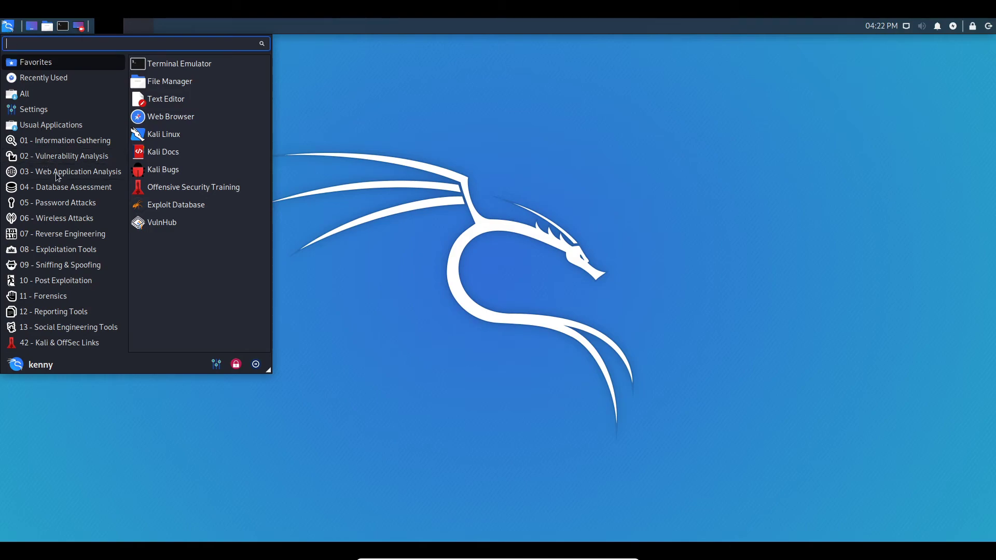
pyautogui.click(178, 115)
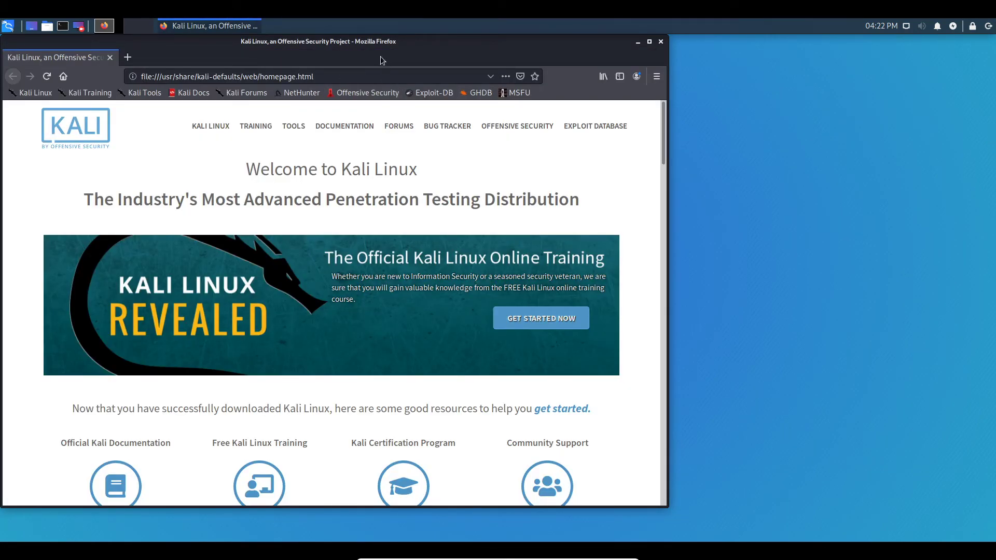
pyautogui.moveTo(357, 52); pyautogui.dragTo(459, 73)
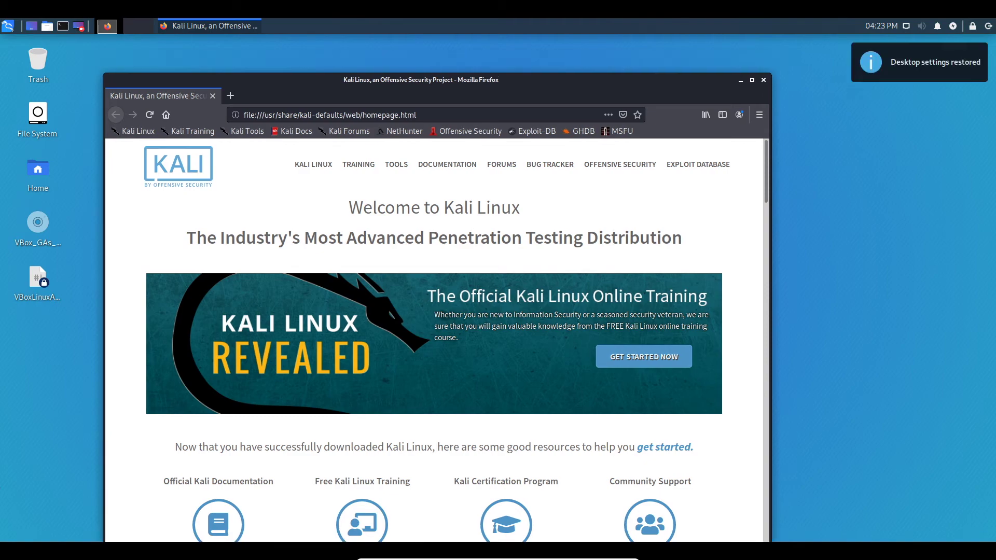
pyautogui.click(834, 256)
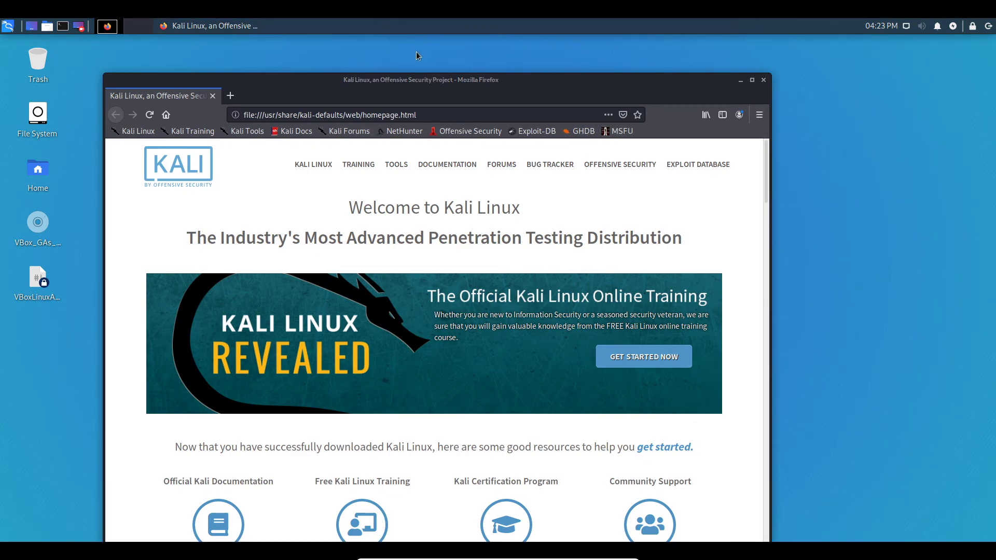
pyautogui.moveTo(443, 75); pyautogui.dragTo(993, 207)
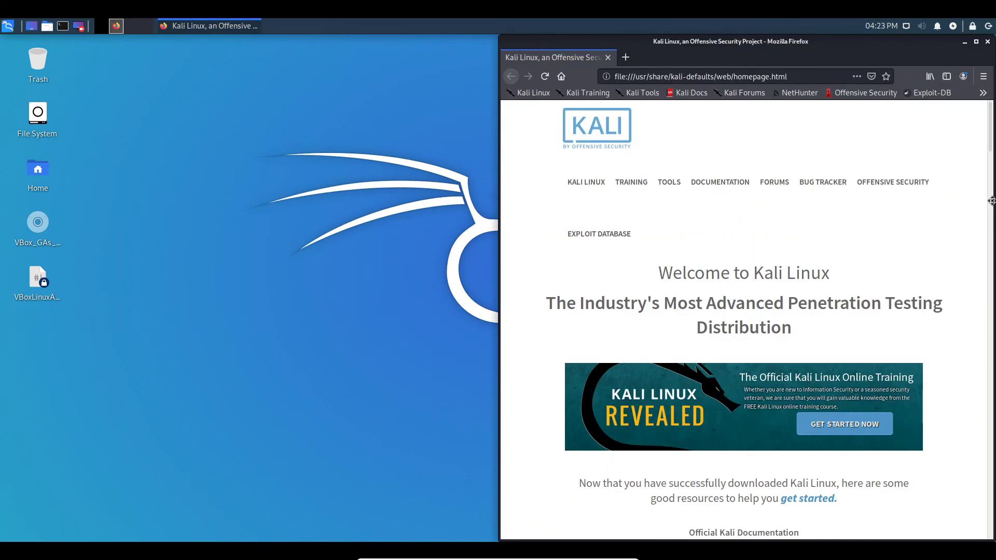
# - Open a terminal, add a new Firefox tab, and place the terminal on the left side
pyautogui.click(428, 241)
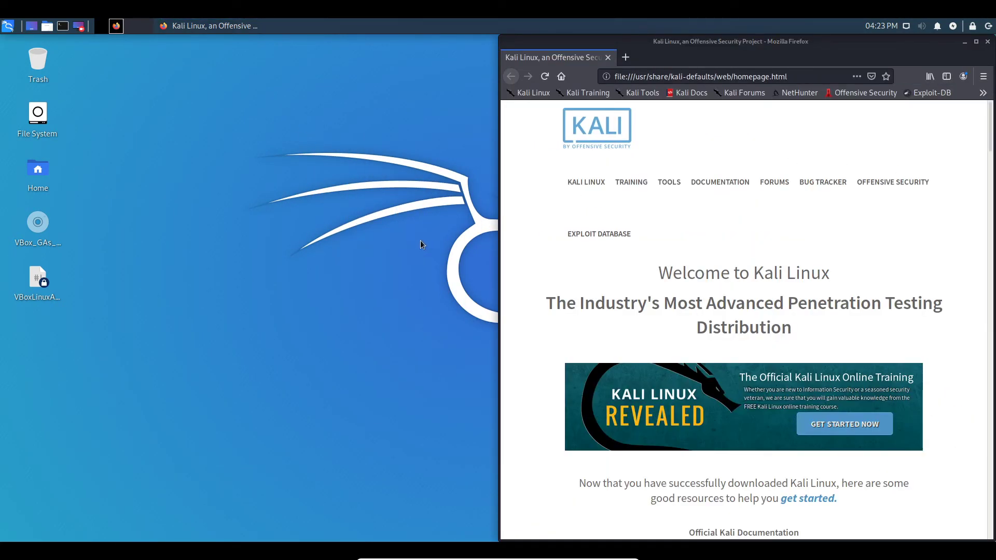
pyautogui.hotkey('ctrl', 'alt', 't')
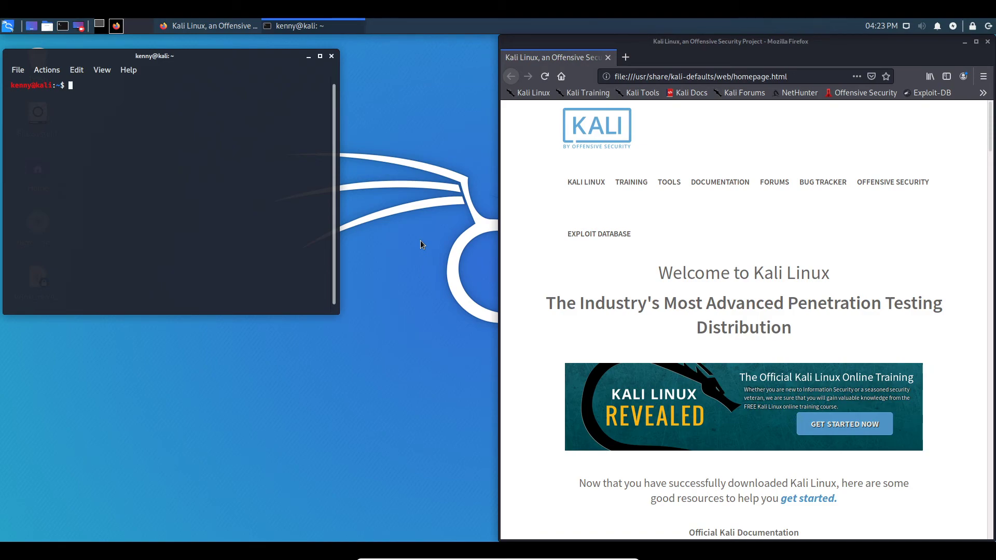
pyautogui.moveTo(165, 56); pyautogui.dragTo(434, 118)
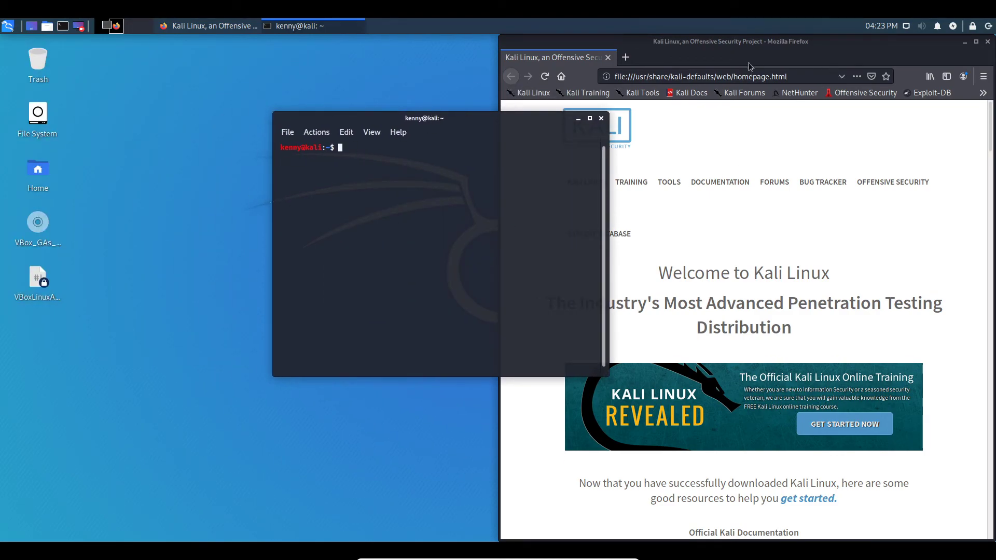
pyautogui.click(632, 61)
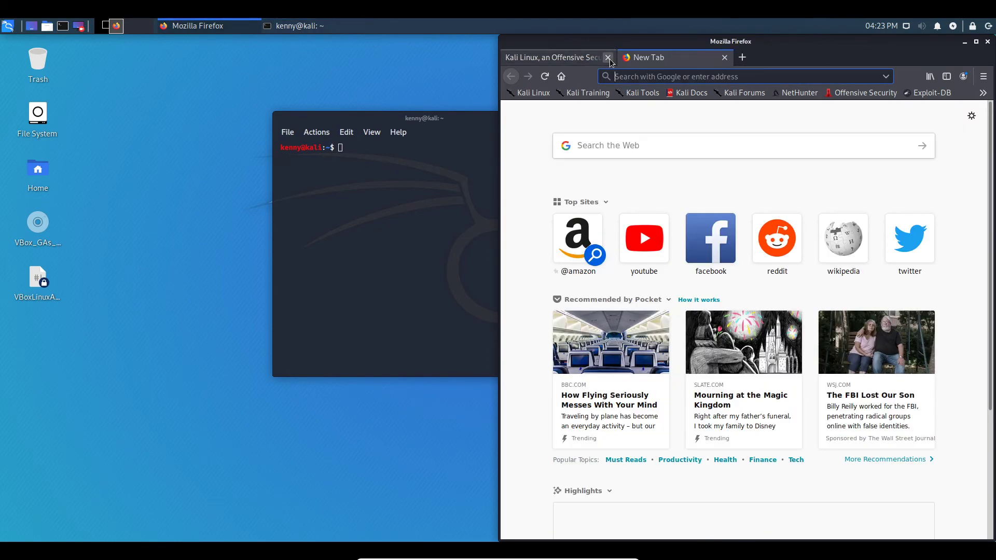
pyautogui.moveTo(411, 124); pyautogui.dragTo(201, 92)
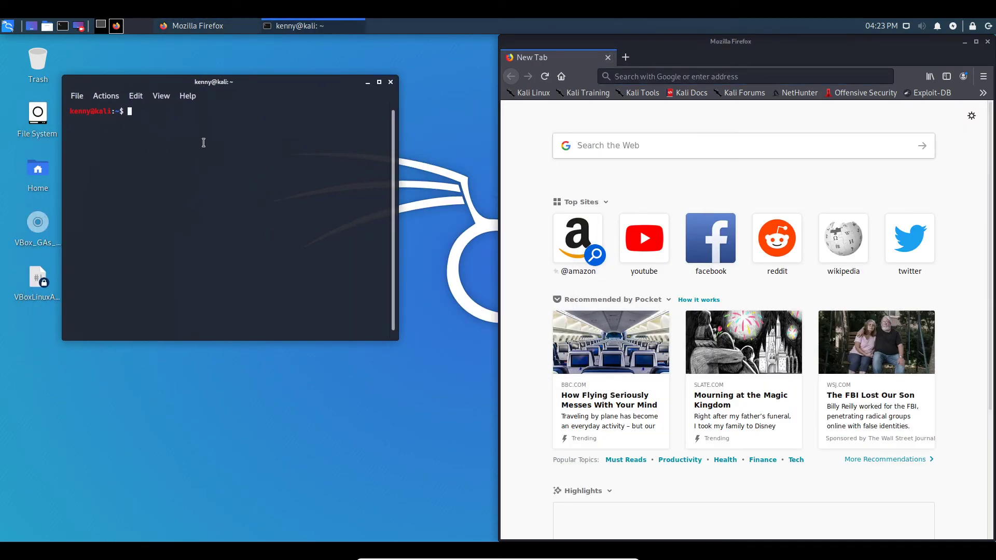
# - Run kali-undercover for the Windows-like theme, reposition the terminal, and launch Mousepad
pyautogui.write('kali-undercover')
pyautogui.press('Return')
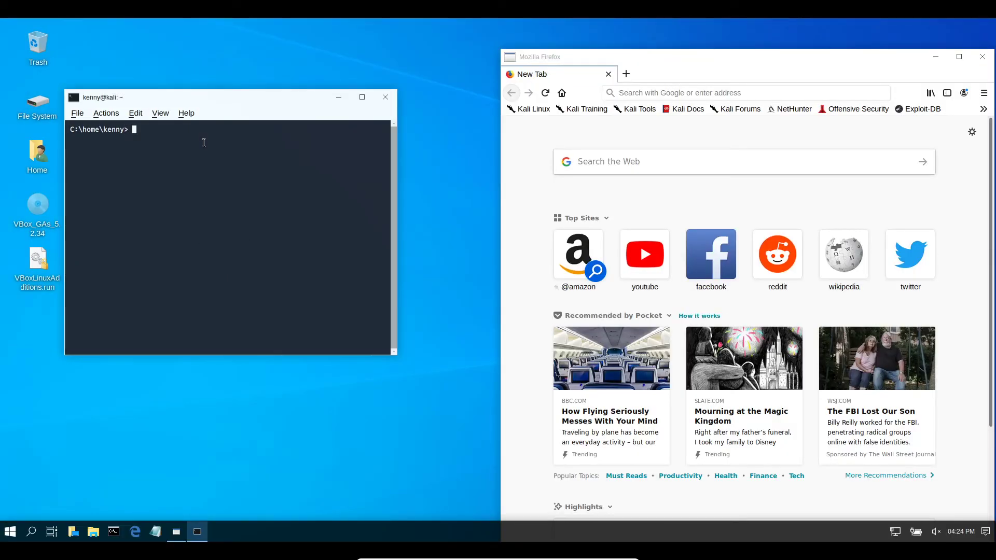
pyautogui.moveTo(189, 98); pyautogui.dragTo(337, 45)
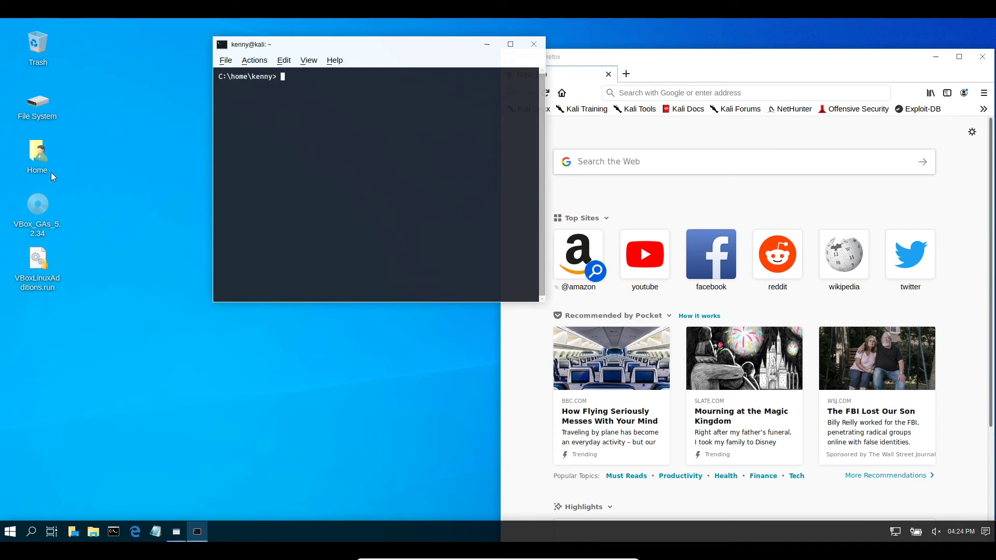
pyautogui.click(156, 532)
# - Type 'hello guys i'm in notepad' in Mousepad, then open and close a second Firefox window
pyautogui.moveTo(460, 144); pyautogui.dragTo(581, 88)
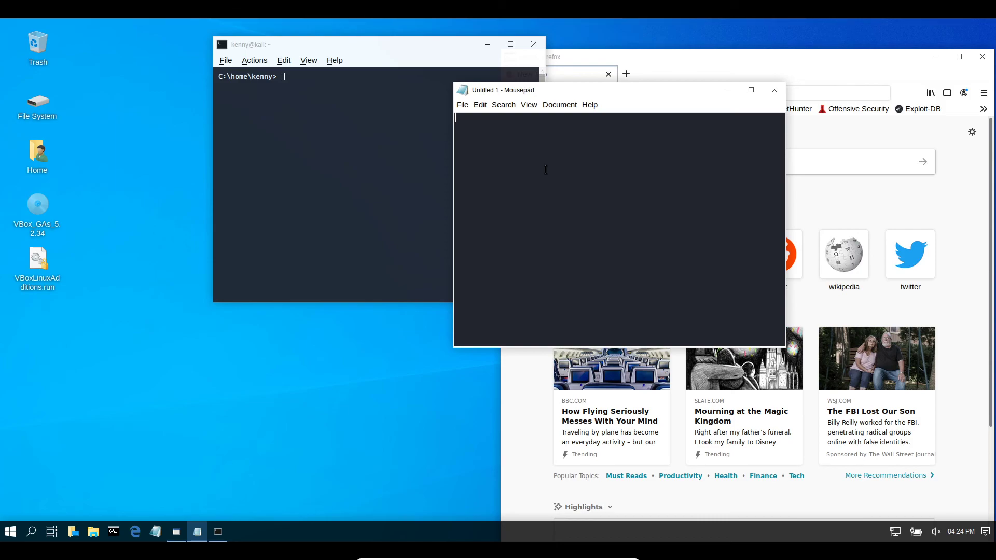
pyautogui.write("hello guys i'm in no")
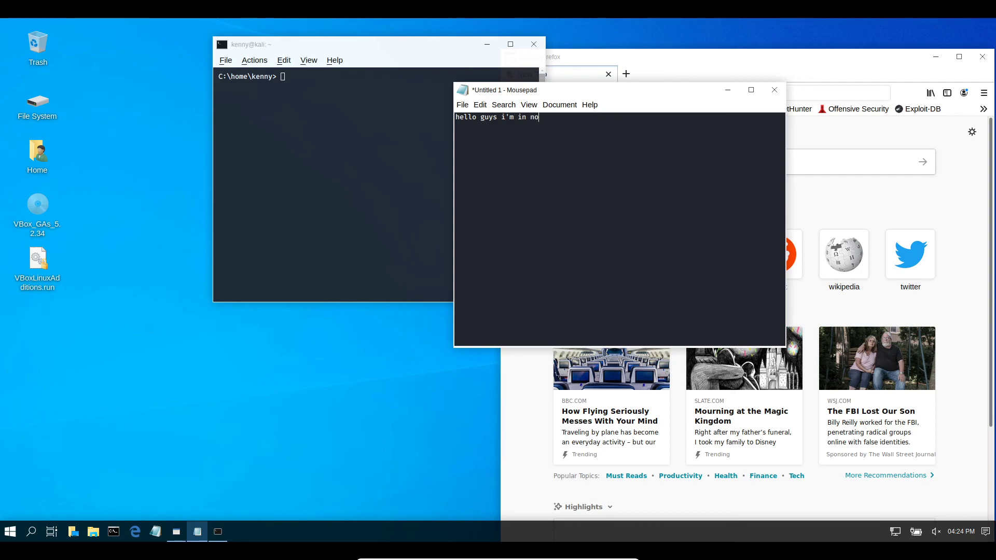
pyautogui.write('tepad')
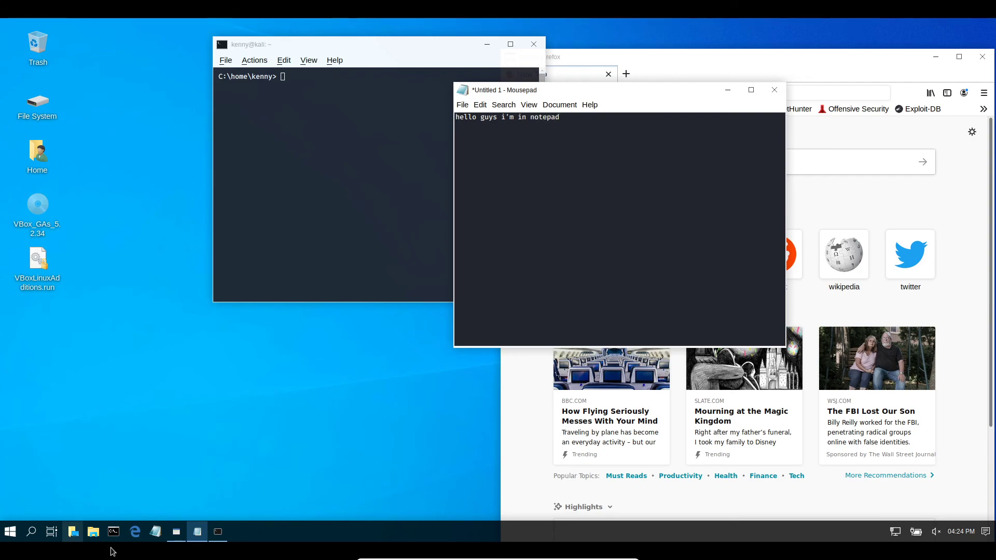
pyautogui.click(134, 535)
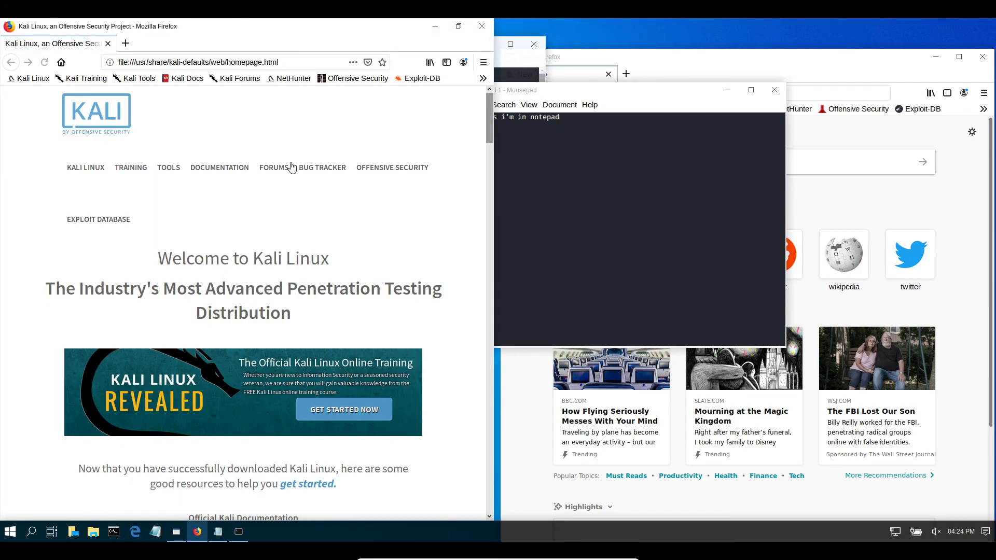
pyautogui.click(125, 43)
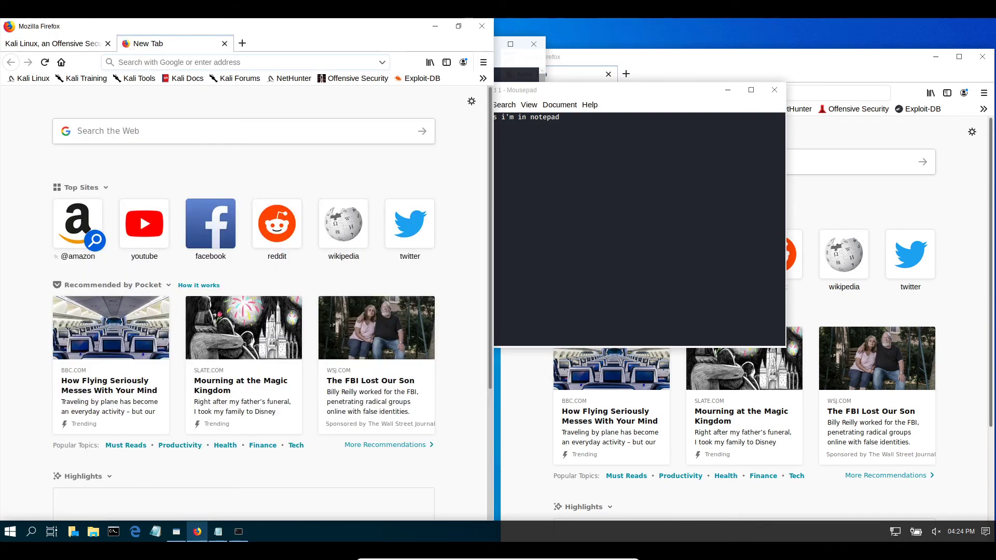
pyautogui.click(10, 26)
pyautogui.click(121, 29)
pyautogui.moveTo(126, 28); pyautogui.dragTo(263, 43)
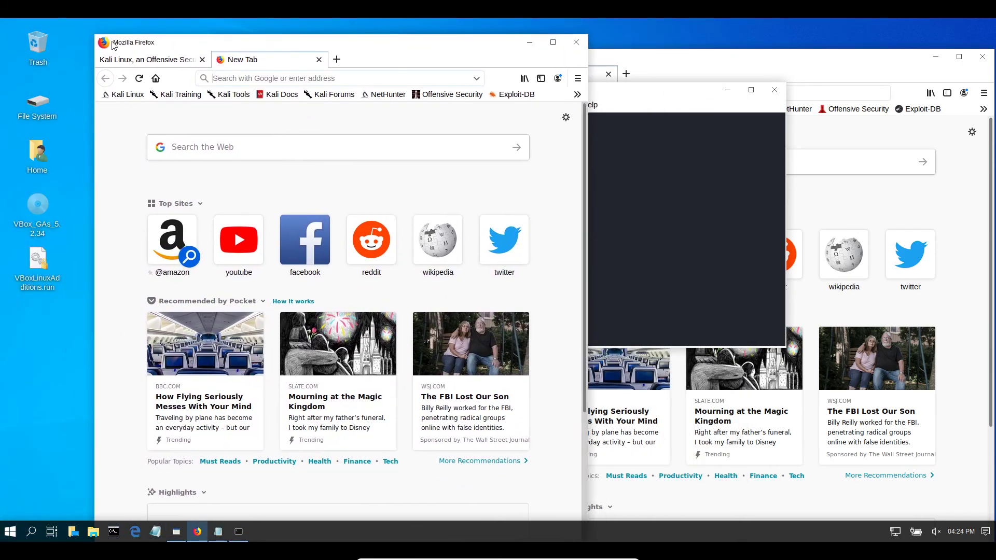
pyautogui.click(319, 59)
pyautogui.click(574, 44)
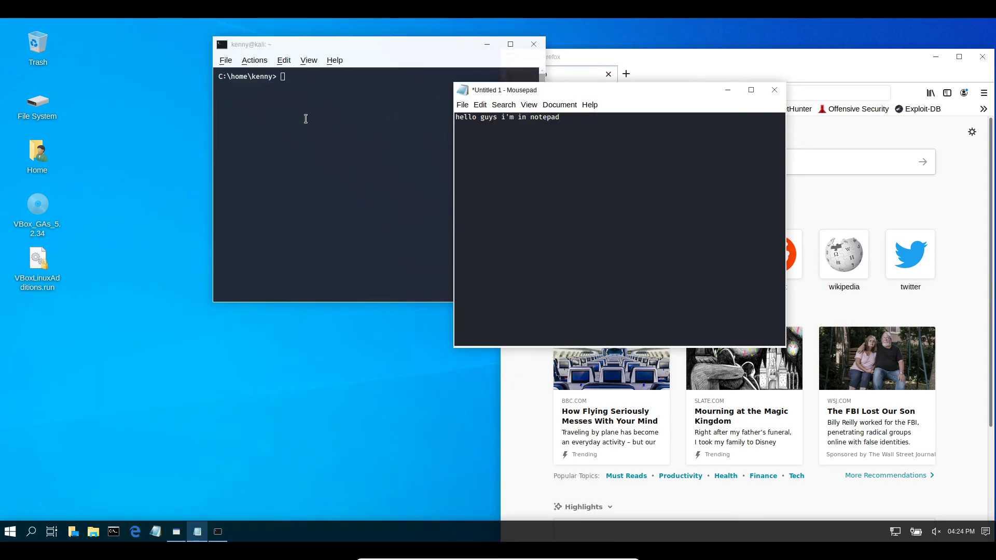
# - Browse the applications menu, search 'contr', and open then close File Manager Preferences
pyautogui.click(10, 530)
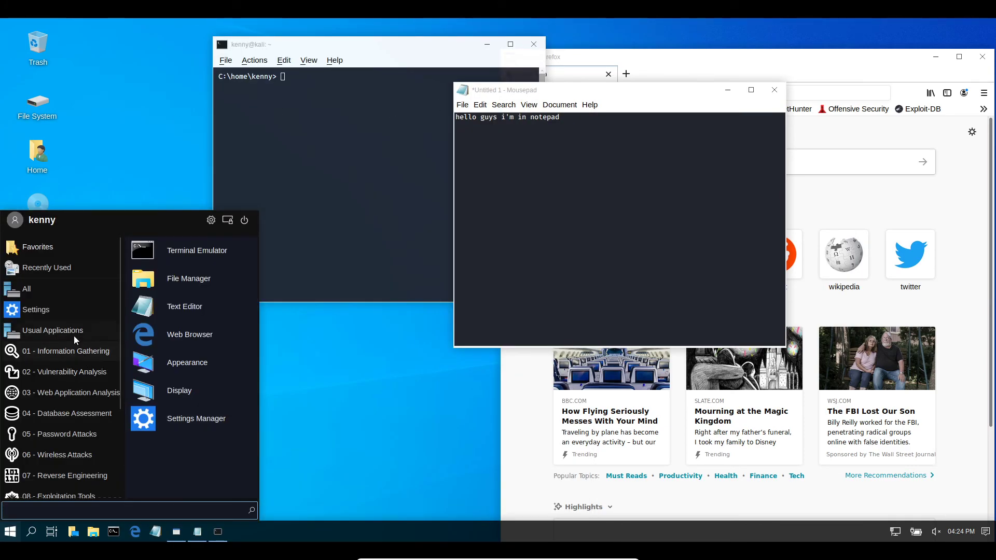
pyautogui.scroll(-4, 66, 342)
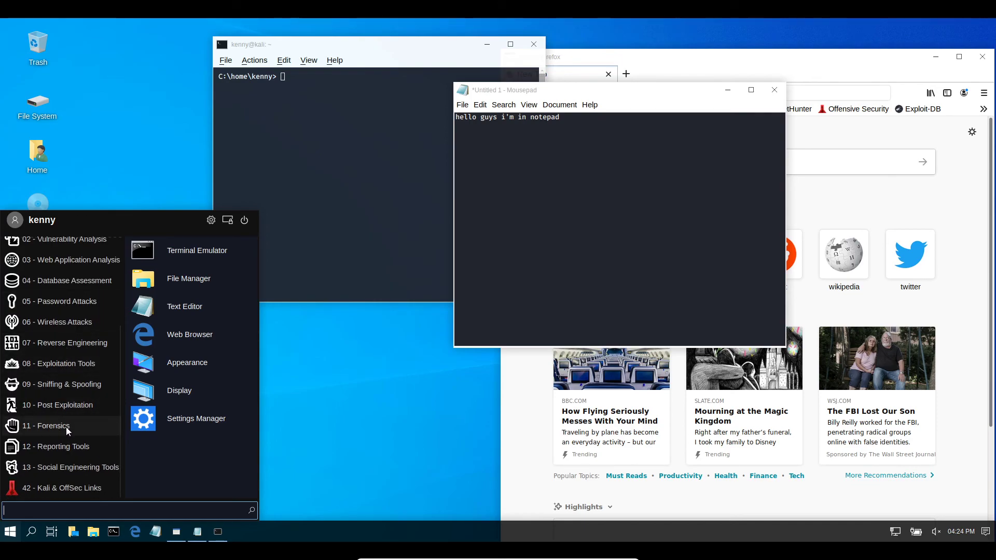
pyautogui.scroll(4, 66, 426)
pyautogui.scroll(1, 67, 428)
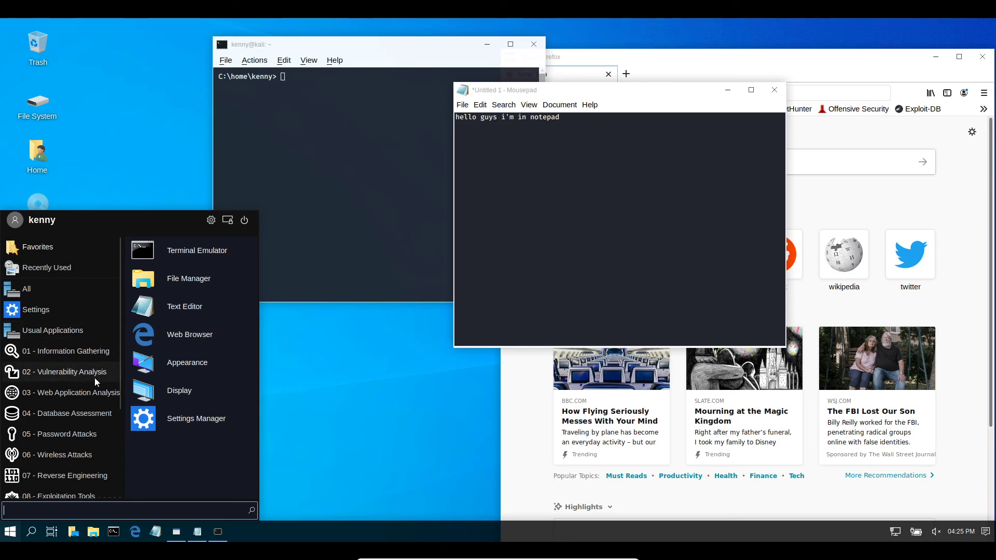
pyautogui.write('contr')
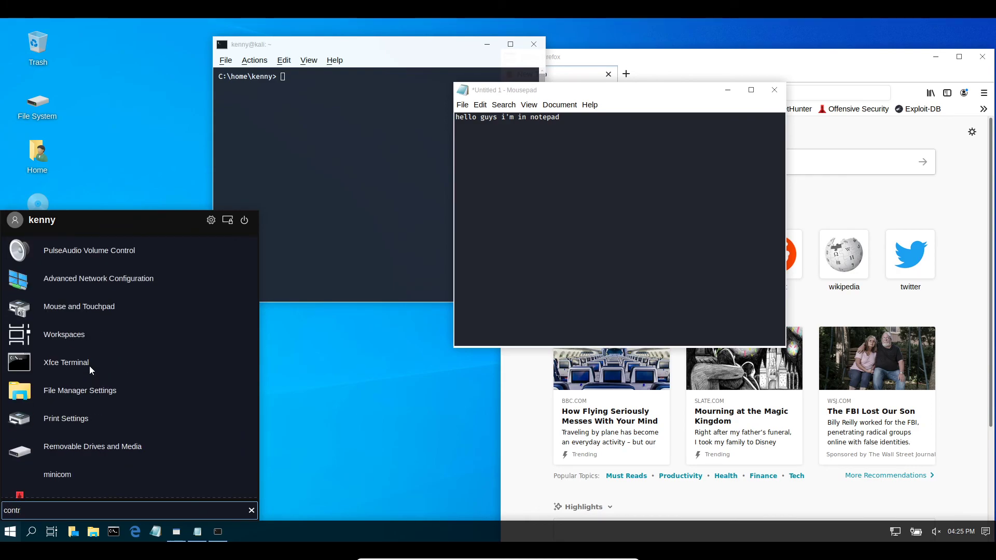
pyautogui.click(101, 391)
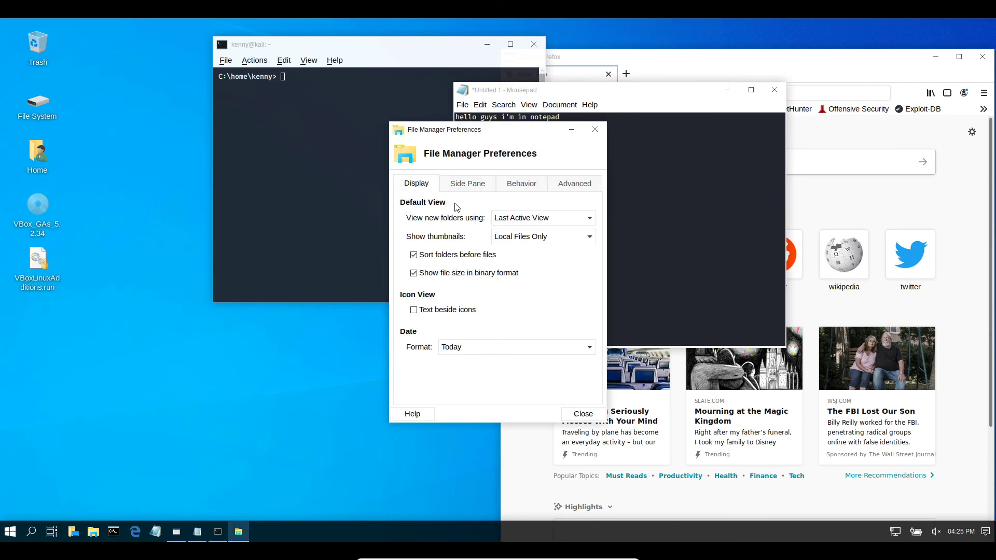
pyautogui.click(595, 129)
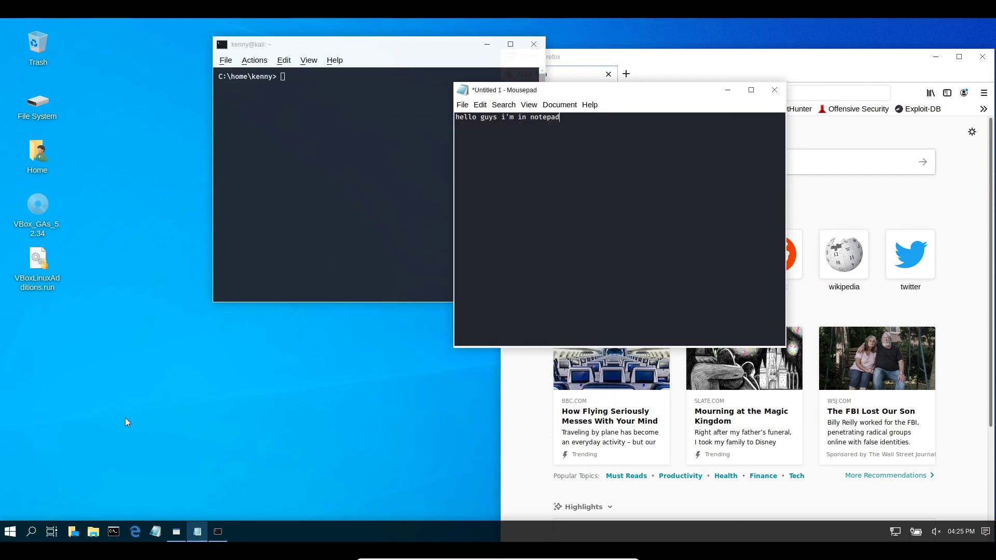
# - Open the home folder in File Manager, maximize then restore it, and place it upper left
pyautogui.click(93, 531)
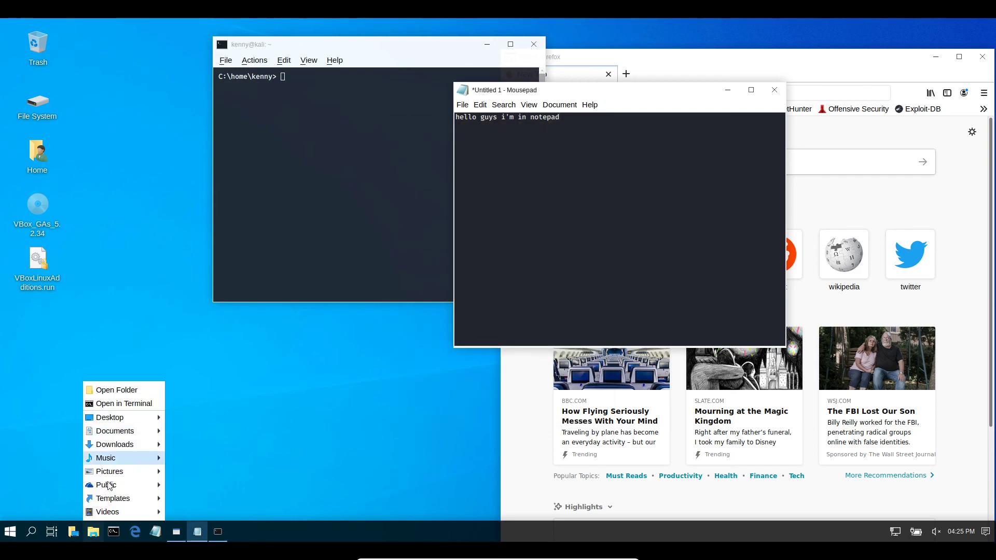
pyautogui.click(117, 390)
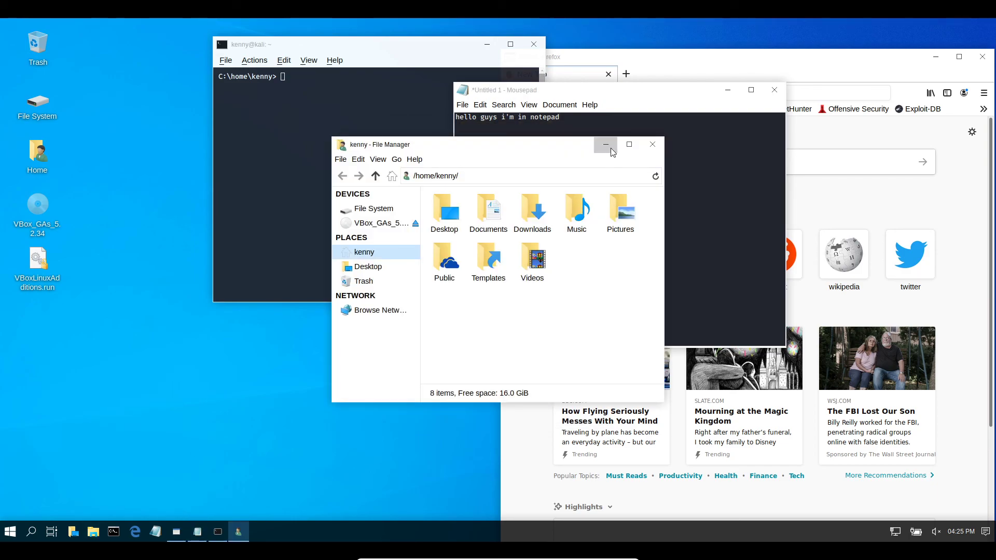
pyautogui.click(629, 146)
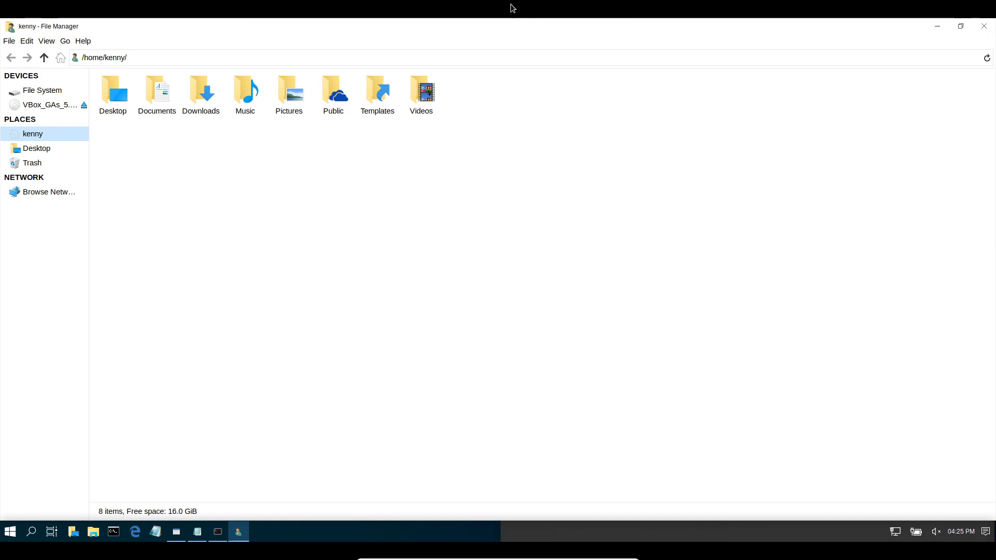
pyautogui.moveTo(383, 28); pyautogui.dragTo(523, 150)
pyautogui.moveTo(418, 203); pyautogui.dragTo(664, 104)
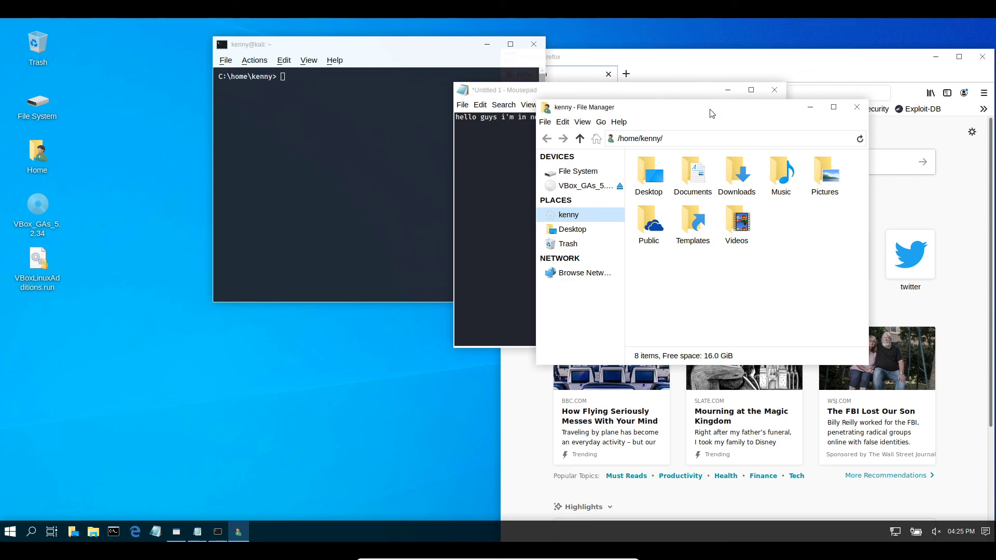
pyautogui.moveTo(688, 106); pyautogui.dragTo(344, 111)
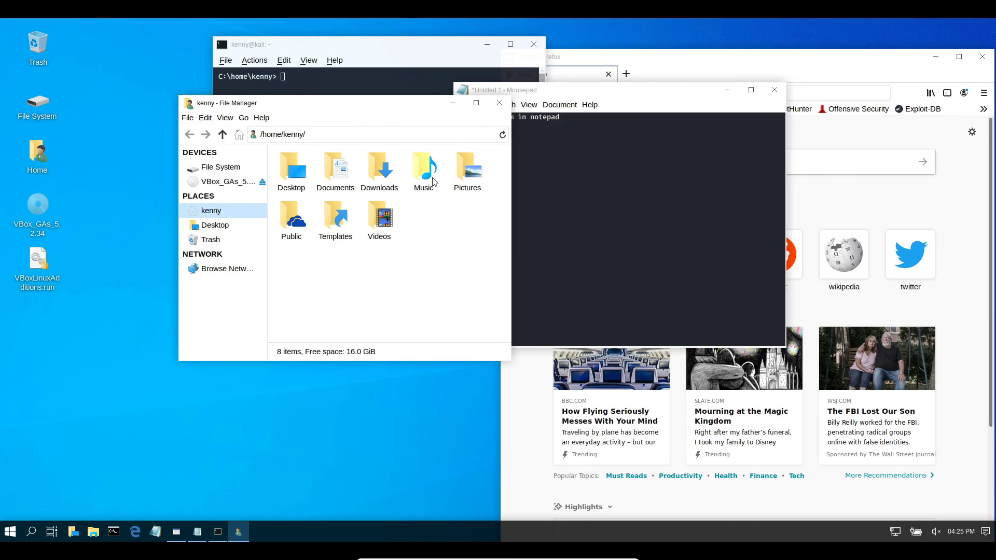
pyautogui.moveTo(317, 112); pyautogui.dragTo(493, 196)
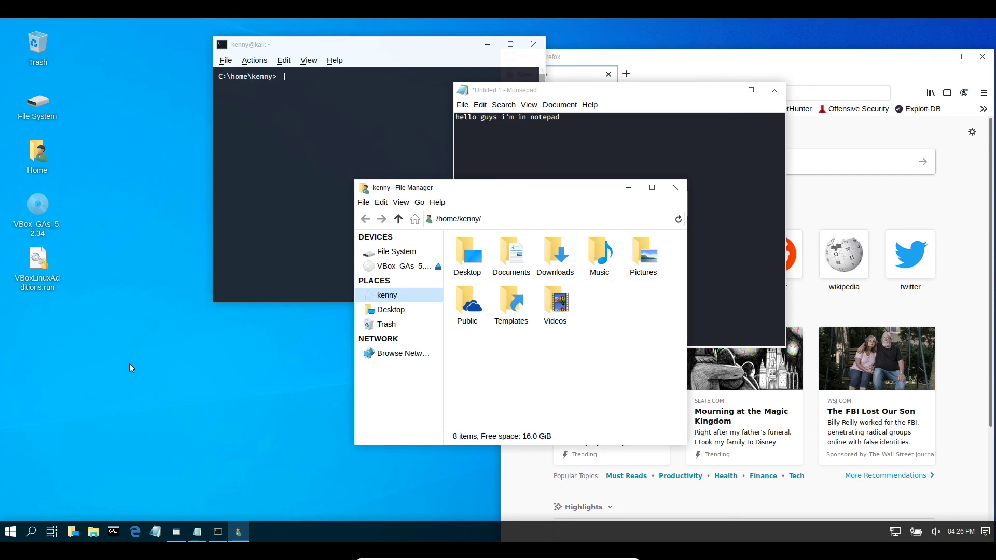
pyautogui.moveTo(508, 188); pyautogui.dragTo(274, 87)
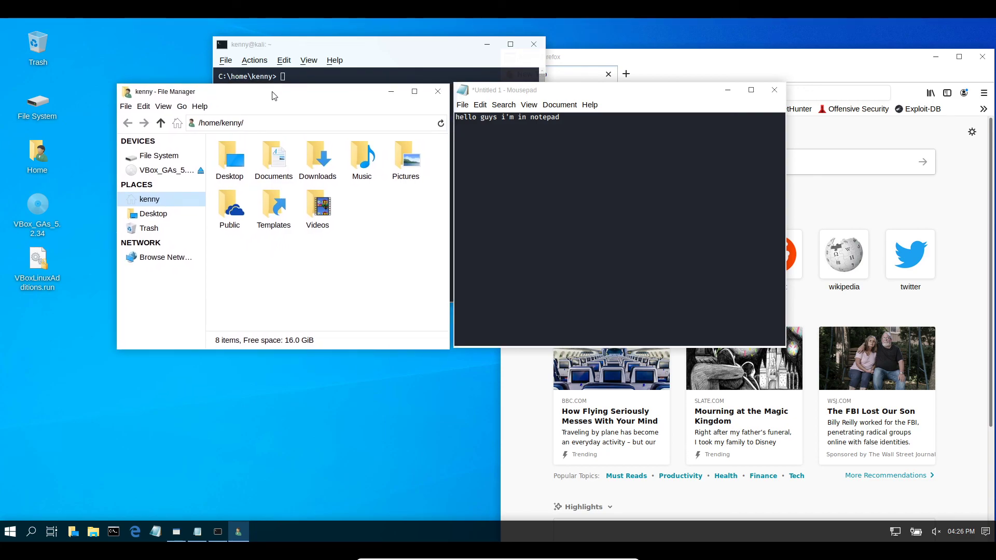